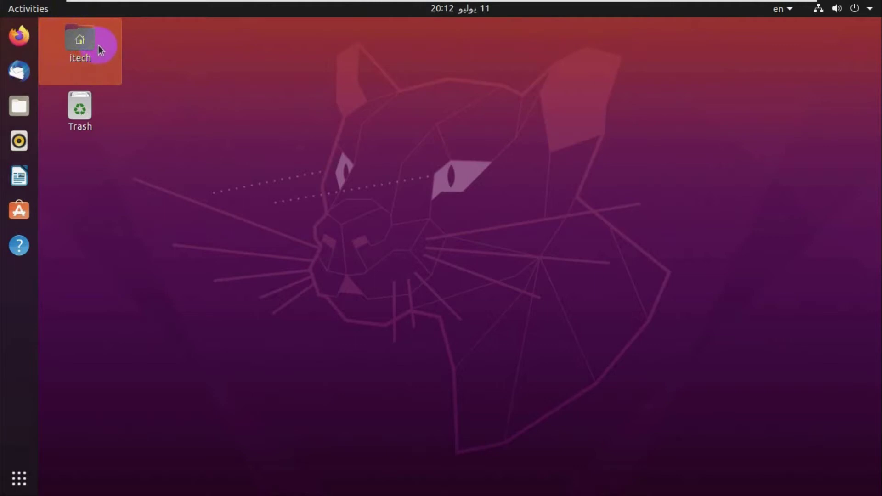
# Open the home folder from the desktop, restore its window to a smaller size and move it slightly away from the desktop icons
pyautogui.doubleClick(98, 45)
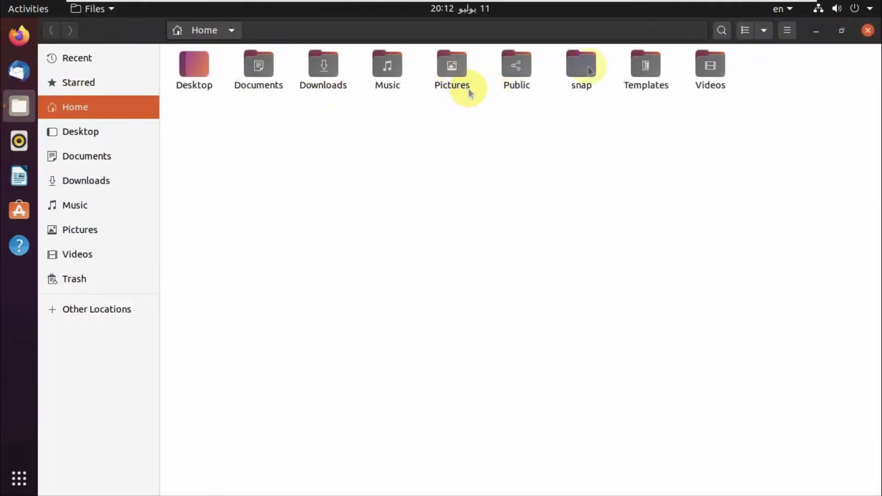
pyautogui.click(841, 31)
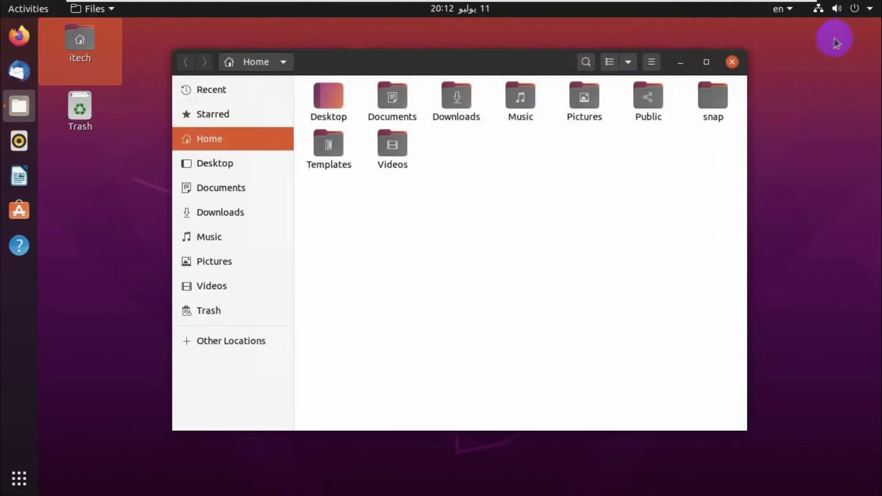
pyautogui.moveTo(381, 66); pyautogui.dragTo(416, 64)
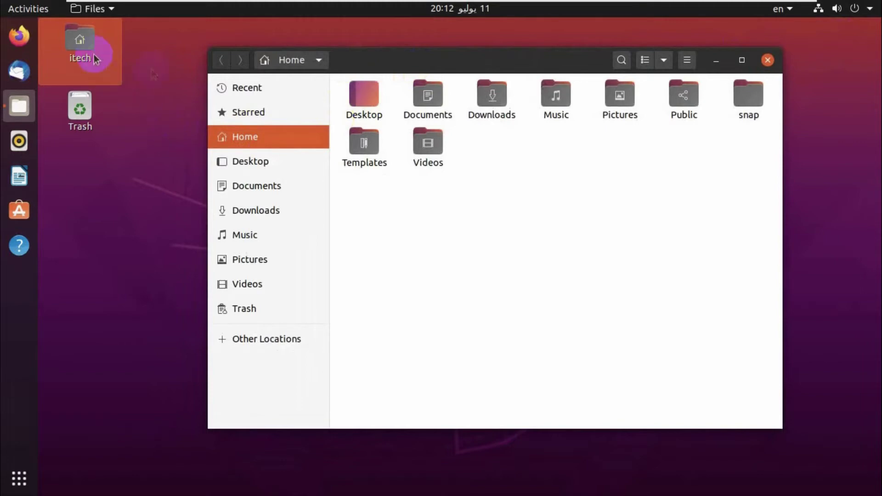
# Launch Firefox, restore its window from full size and move it lower so the Files window behind it shows
pyautogui.click(19, 35)
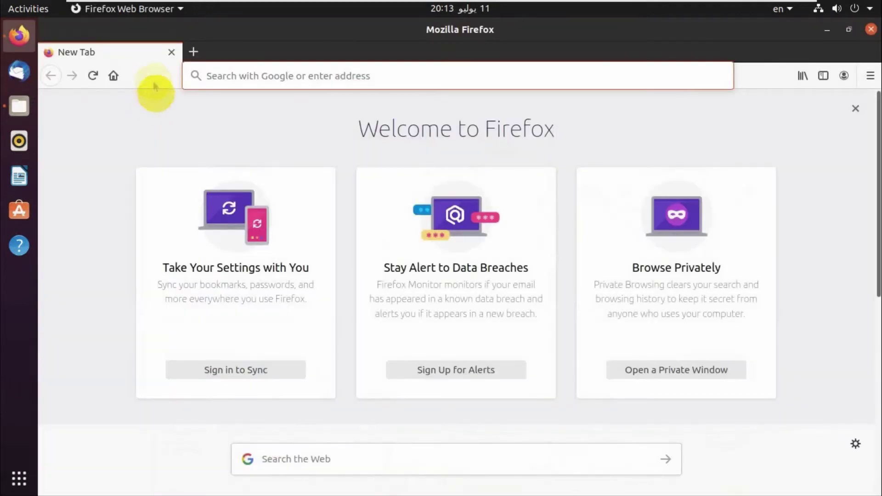
pyautogui.click(846, 38)
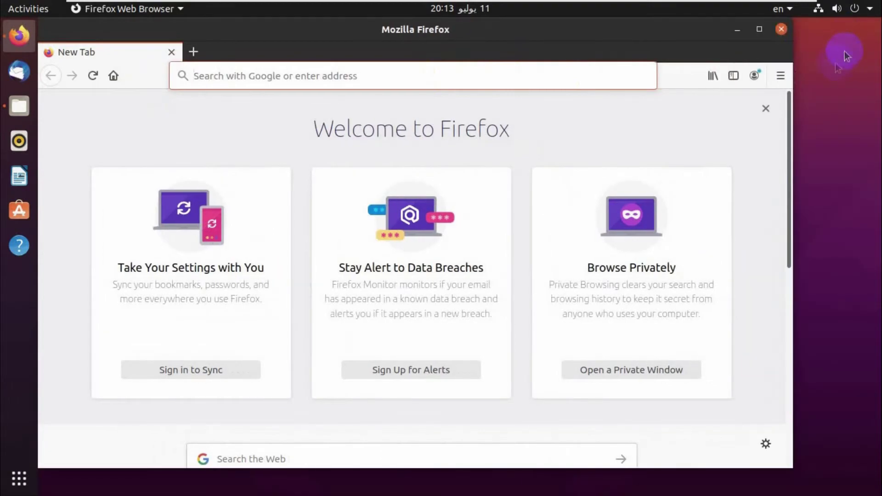
pyautogui.moveTo(650, 36); pyautogui.dragTo(710, 150)
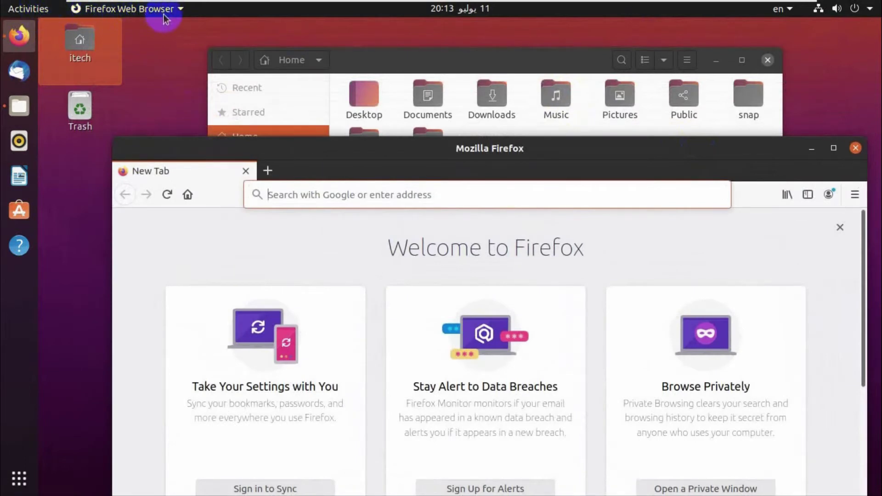
# Bring the Files window to the front, show the overview of open windows and select the Home window in it
pyautogui.click(413, 66)
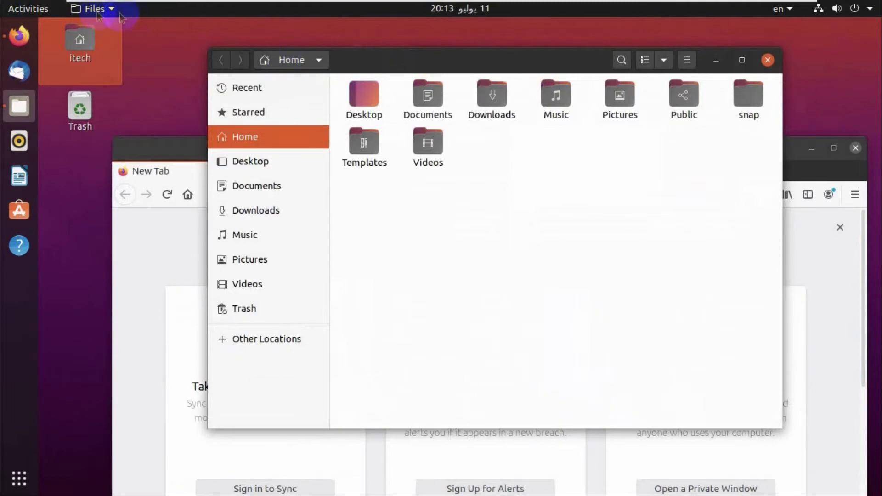
pyautogui.click(30, 10)
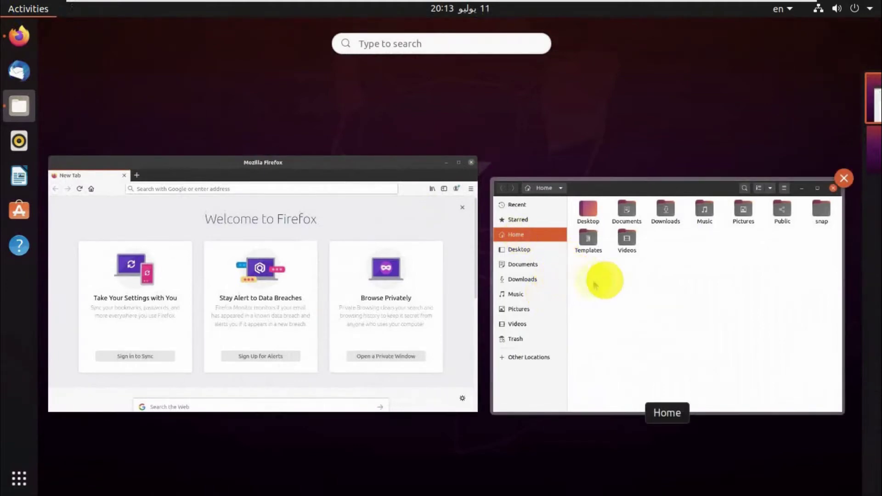
pyautogui.click(687, 285)
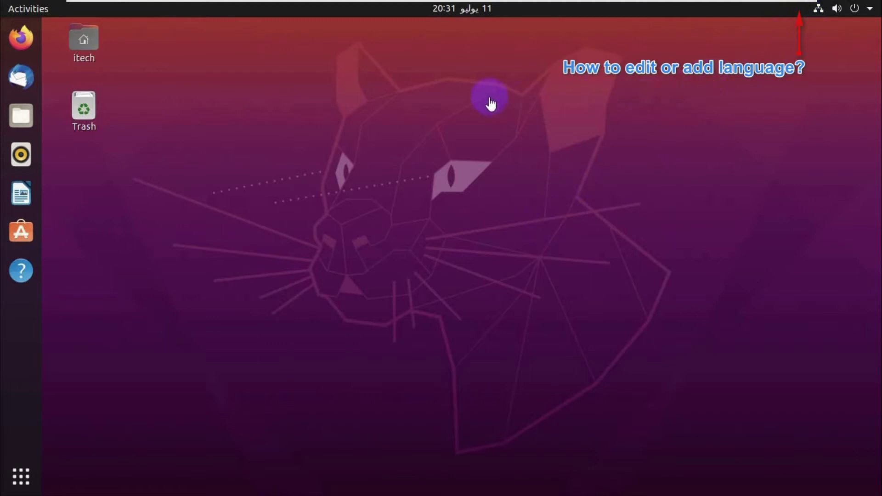
# Open the system Settings from the desktop and go to Region & Language
pyautogui.rightClick(553, 93)
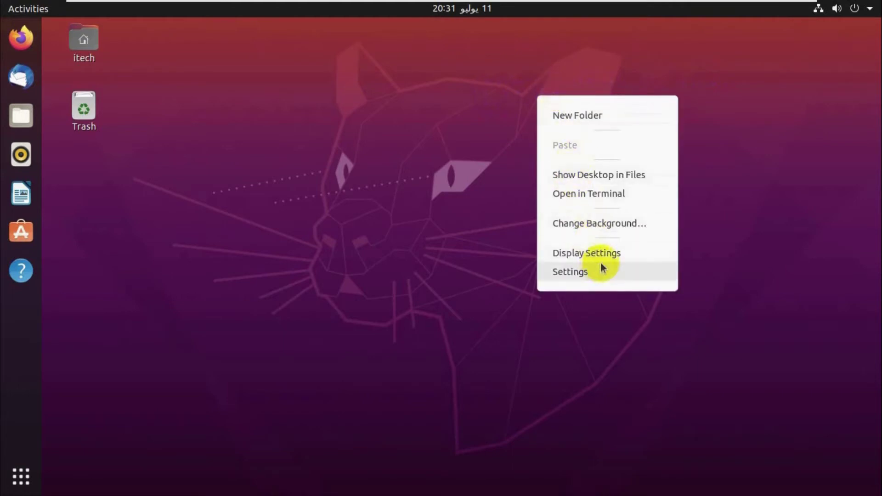
pyautogui.click(577, 274)
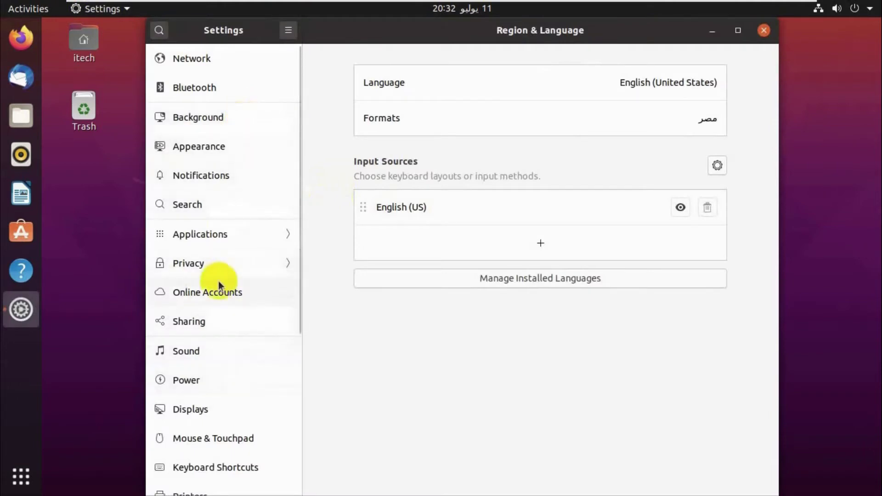
pyautogui.scroll(-2, 218, 280)
pyautogui.scroll(-6, 220, 285)
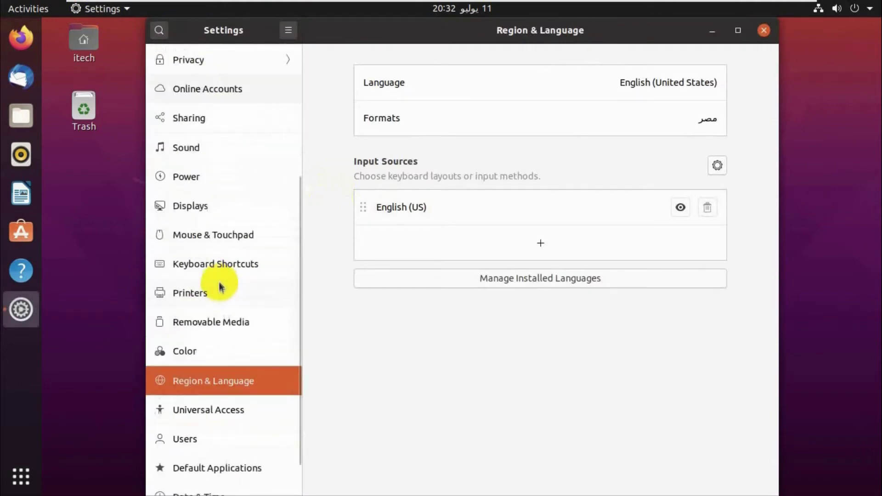
pyautogui.click(212, 391)
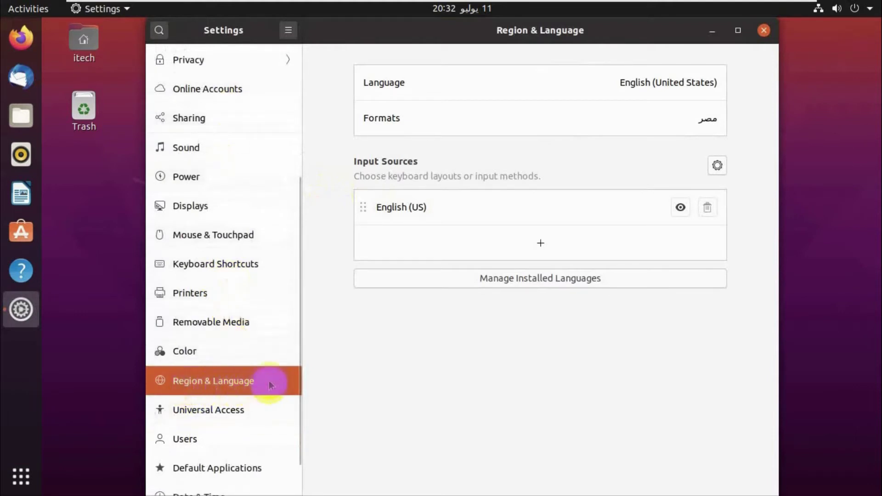
# Add the Arabic layout from Arabic (Egypt) as an input source and close the Settings window
pyautogui.click(541, 244)
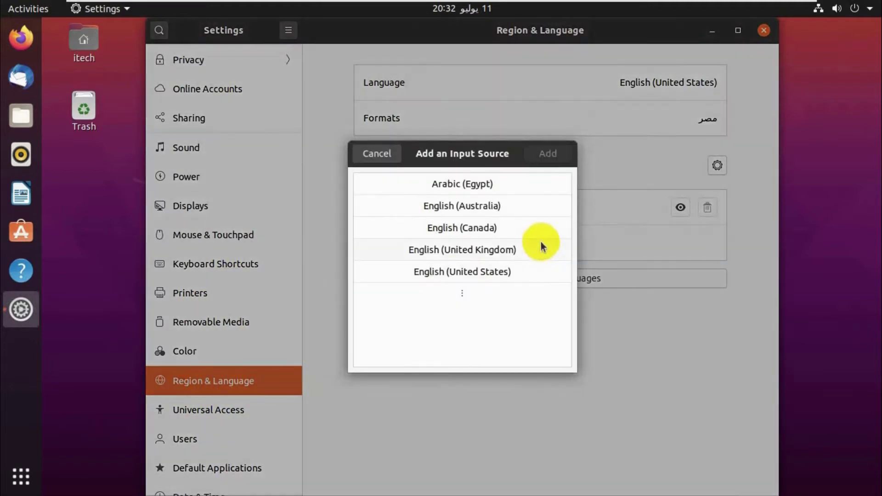
pyautogui.click(460, 186)
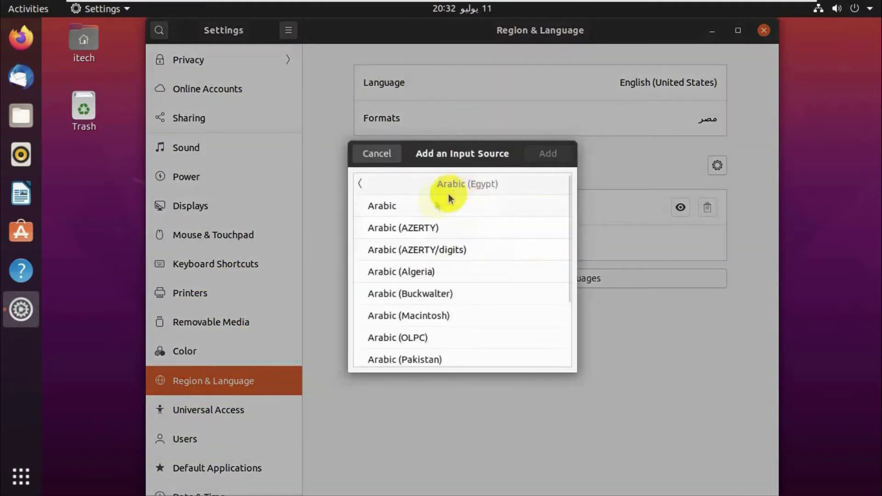
pyautogui.click(409, 208)
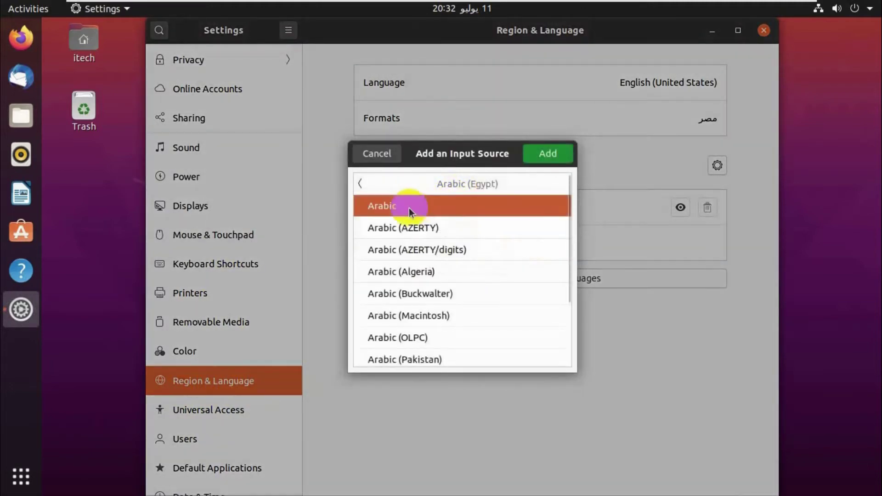
pyautogui.click(549, 157)
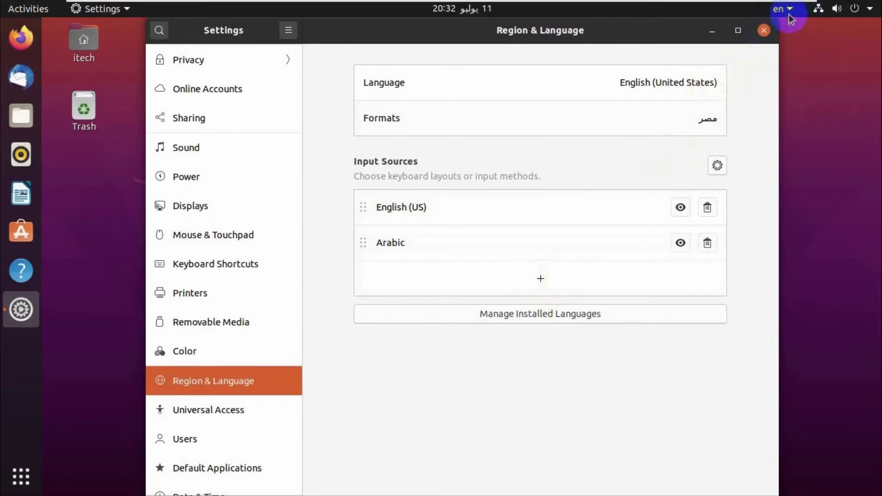
pyautogui.click(763, 30)
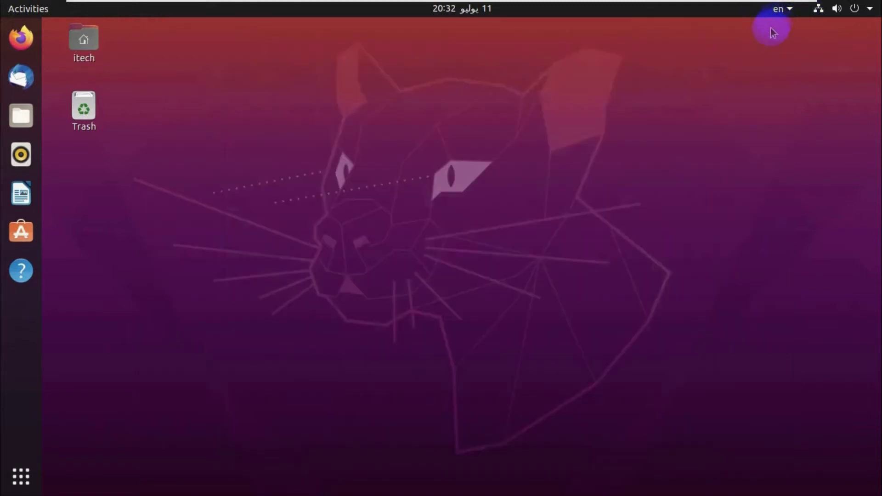
# Switch the keyboard input source to Arabic and back to English (US) from the desktop's language indicator
pyautogui.click(789, 14)
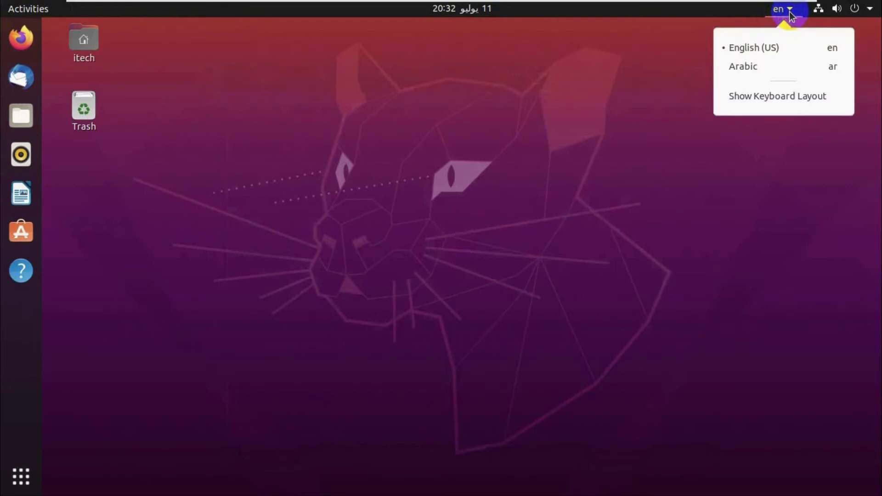
pyautogui.click(760, 67)
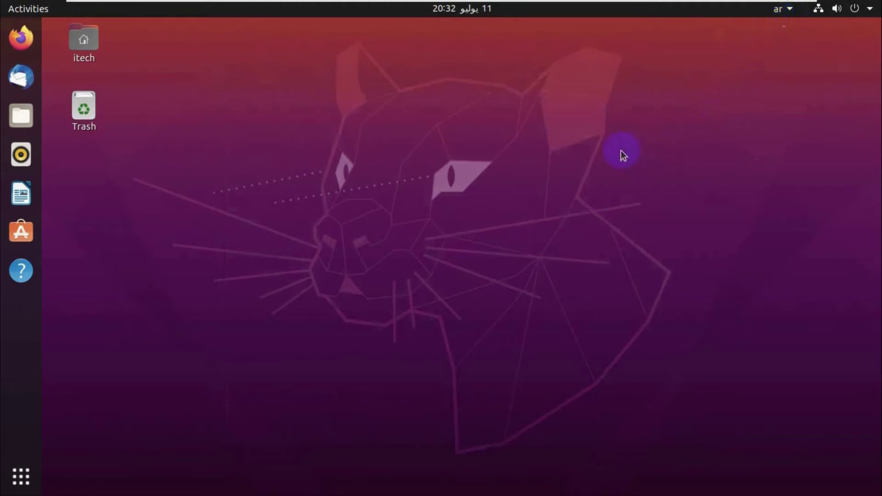
pyautogui.click(791, 10)
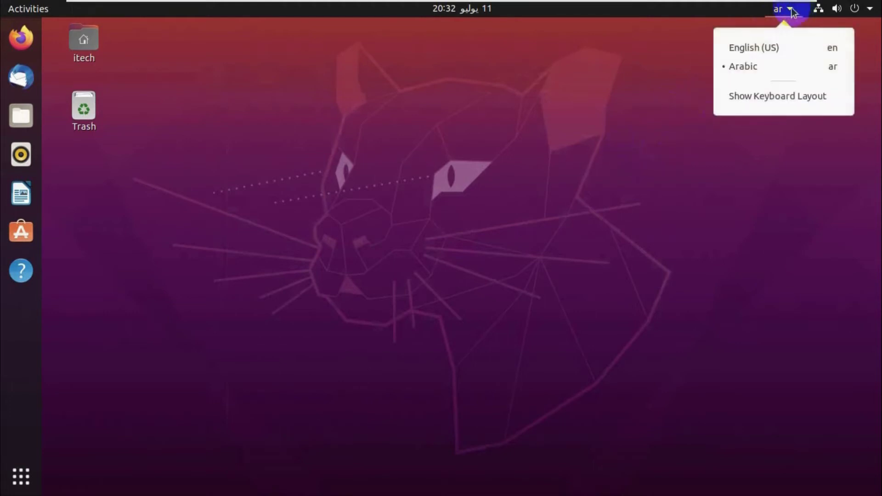
pyautogui.click(719, 54)
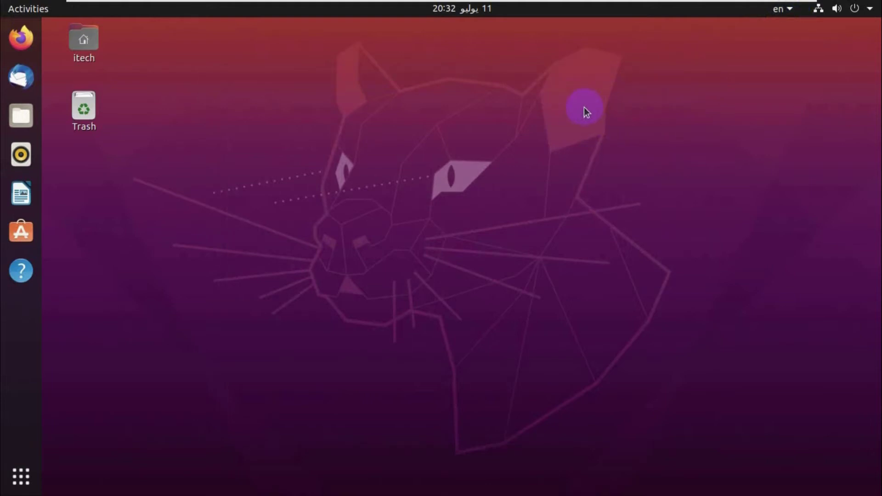
# Cycle the keyboard input source repeatedly between Arabic and English (US) with the switcher, ending on English (US)
pyautogui.press('super+space')
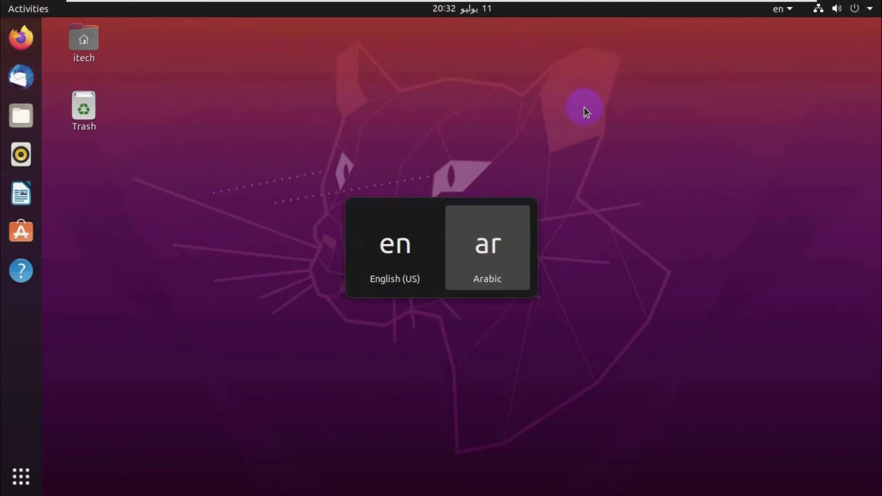
pyautogui.press('super+space')
pyautogui.press('super+space')
pyautogui.press('super+space')
pyautogui.press('super+space')
pyautogui.press('super+space')
pyautogui.press('super+space')
pyautogui.press('super+space')
pyautogui.press('super+space')
pyautogui.press('super+space')
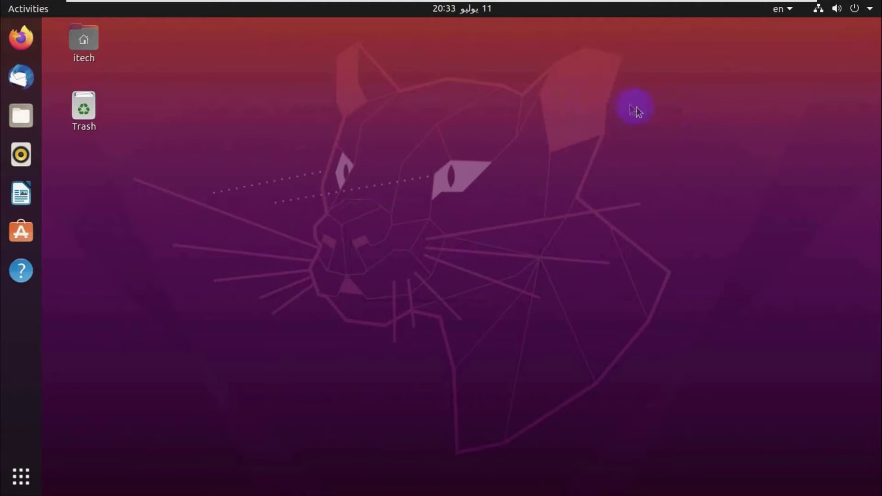
# Reopen the Region & Language settings and add the Italian layout as an input source, searching the Other languages for "iTa"
pyautogui.rightClick(575, 117)
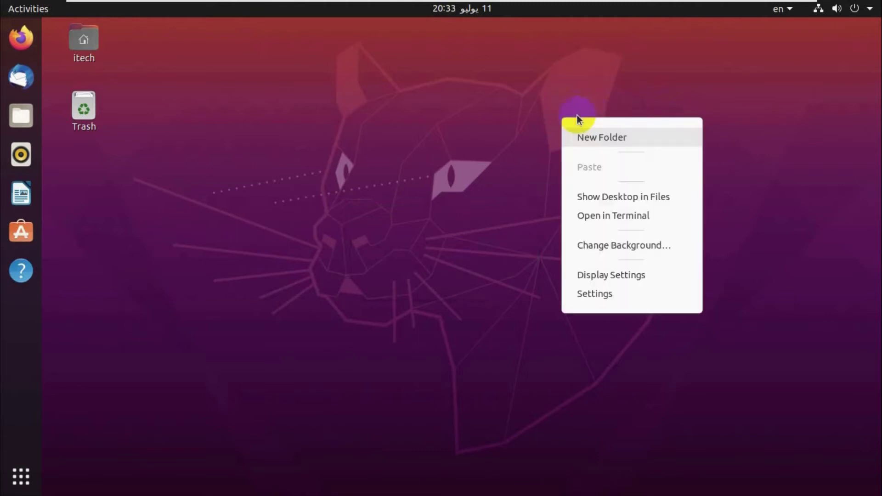
pyautogui.click(607, 295)
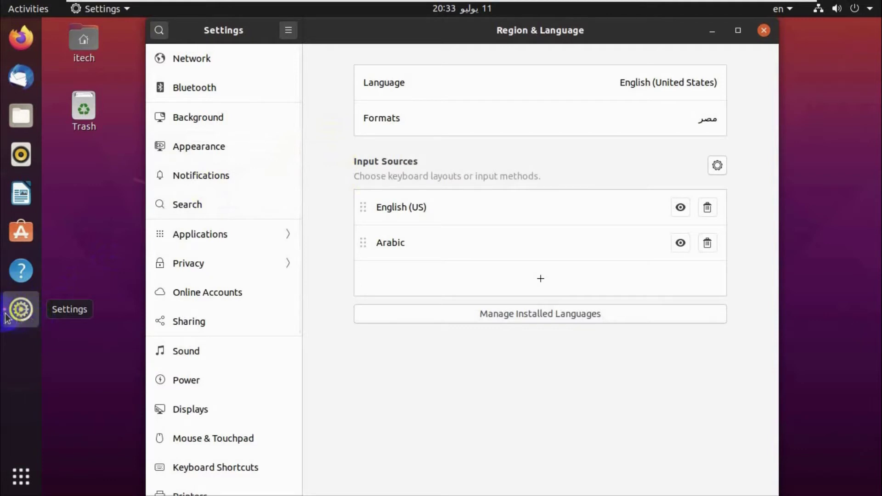
pyautogui.click(542, 279)
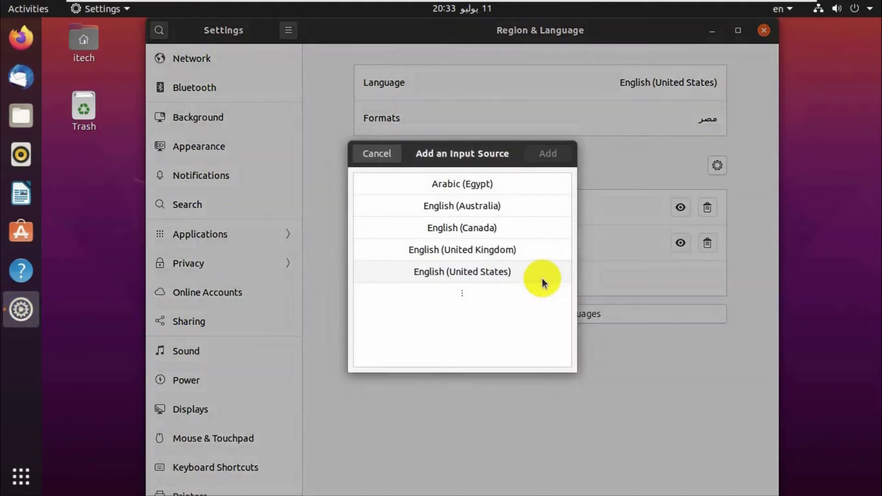
pyautogui.click(462, 296)
pyautogui.scroll(-10, 463, 297)
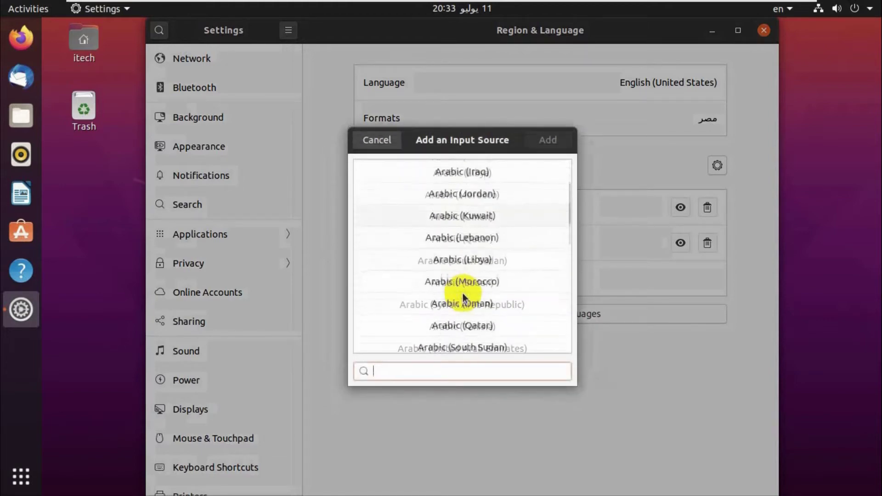
pyautogui.scroll(-5, 462, 294)
pyautogui.click(445, 313)
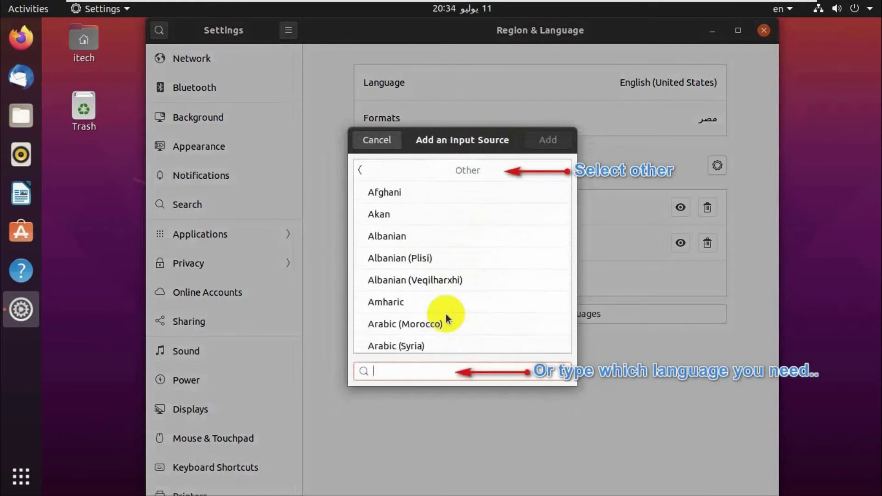
pyautogui.write('iTa')
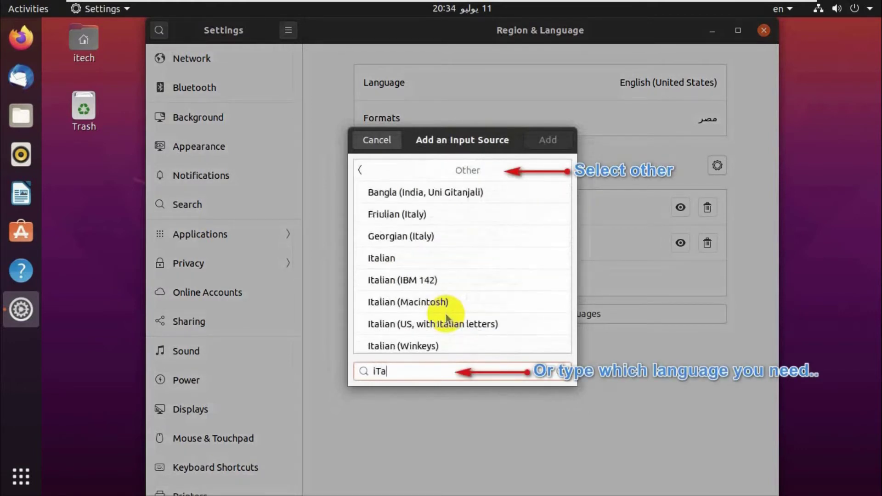
pyautogui.click(398, 265)
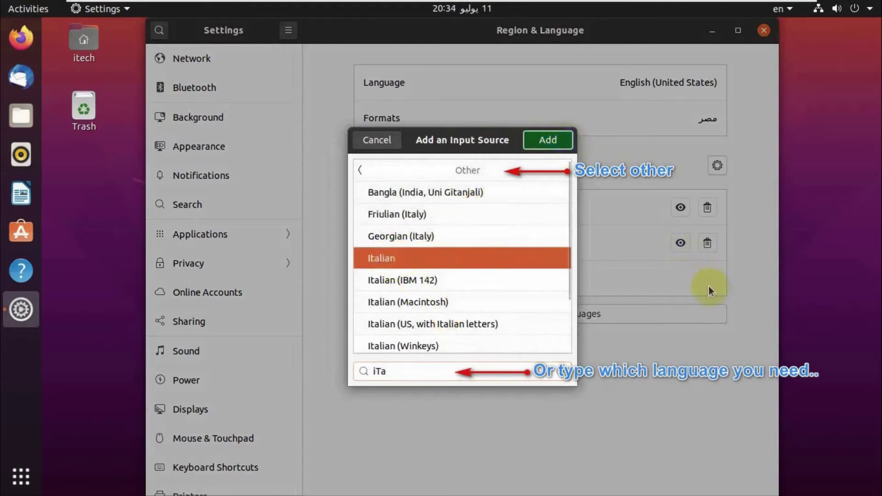
pyautogui.press('Return')
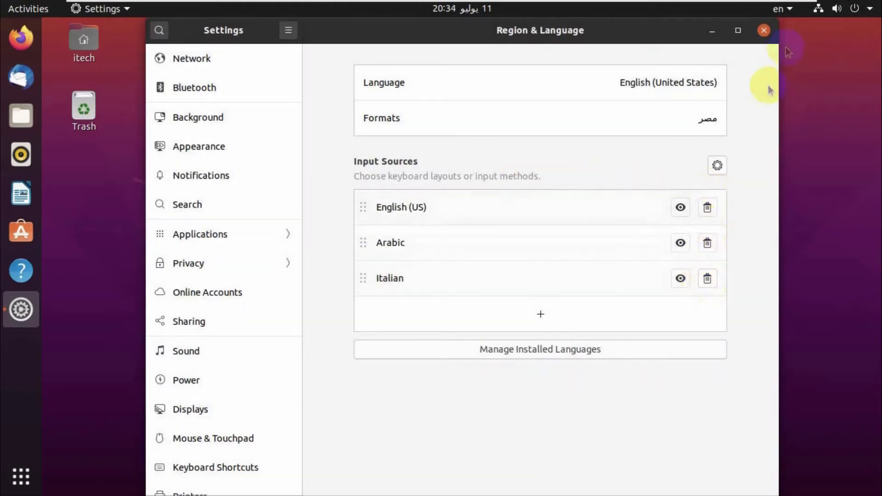
# Check the available keyboard languages in the language indicator, and remove the Italian input source
pyautogui.click(786, 8)
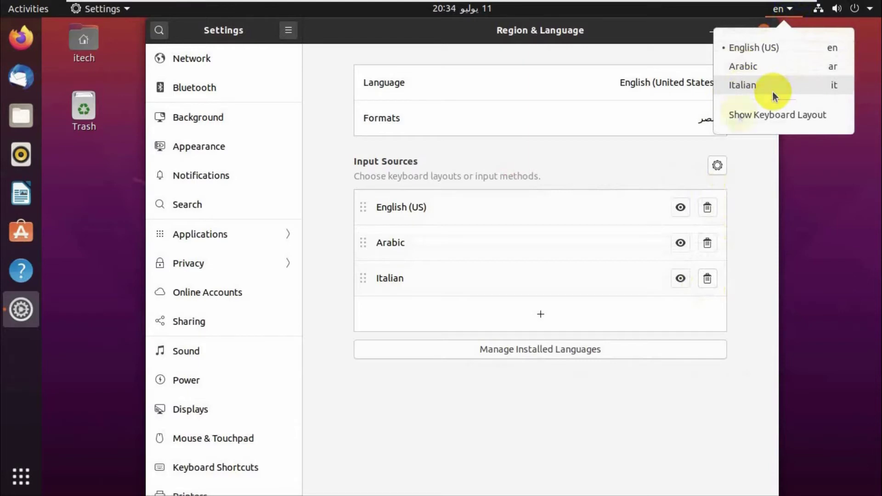
pyautogui.click(719, 352)
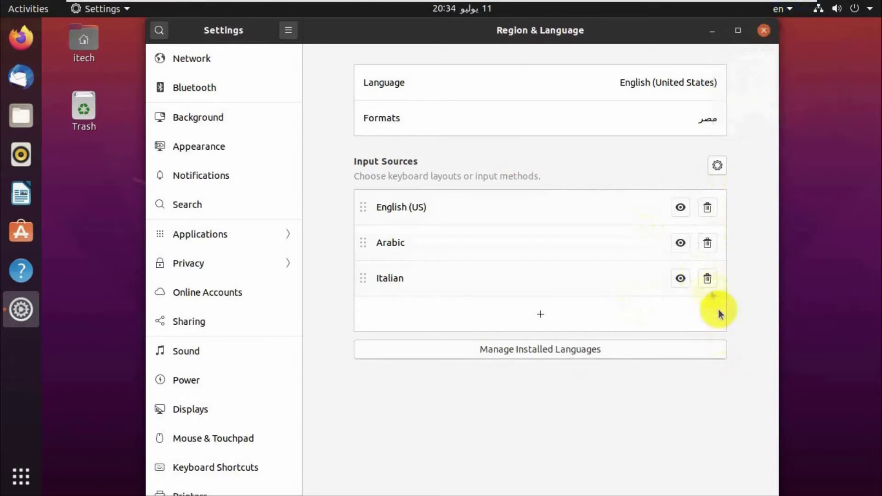
pyautogui.click(707, 279)
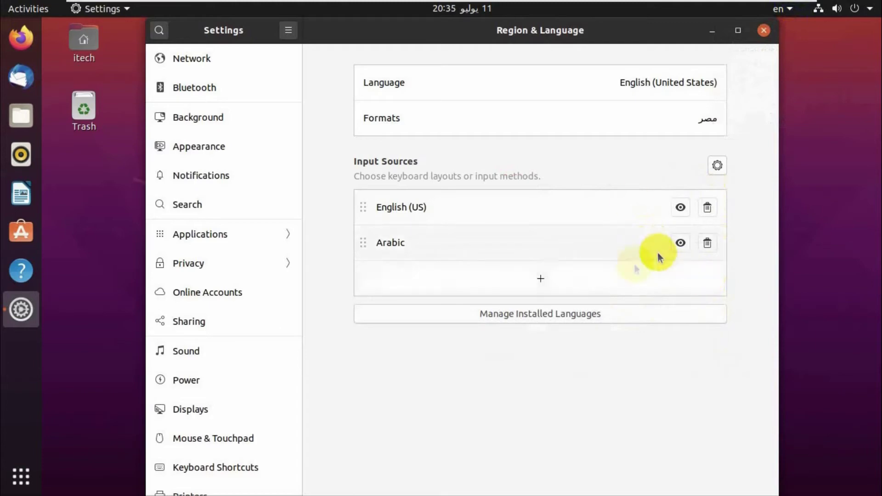
# Close the settings and cycle the keyboard input source between Arabic and English (US) to check the remaining languages
pyautogui.click(762, 30)
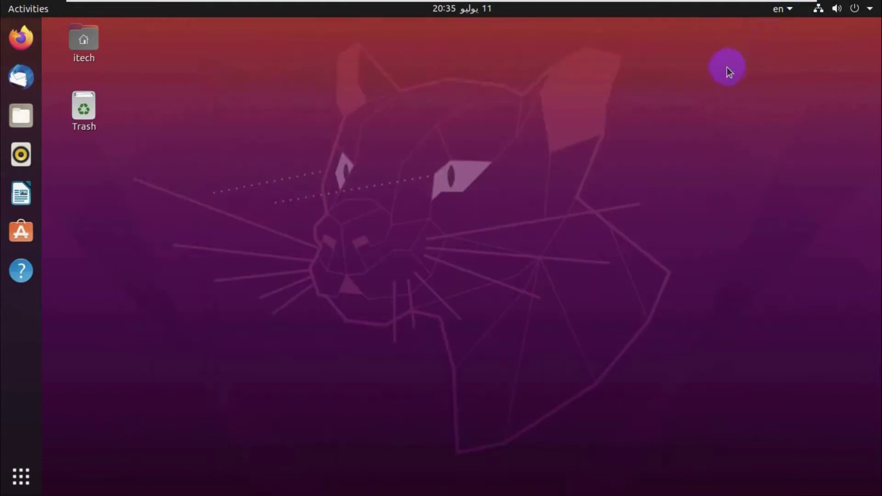
pyautogui.press('super+space')
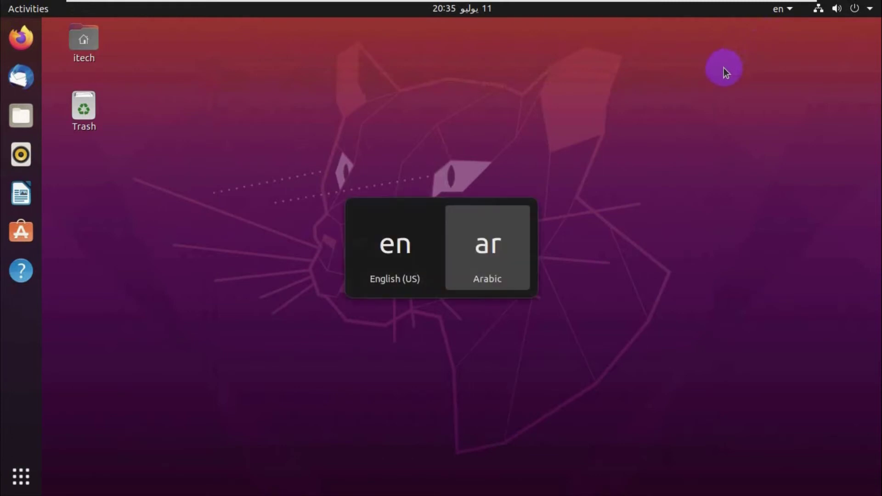
pyautogui.press('super+space')
pyautogui.press('super+space')
pyautogui.press('super+space')
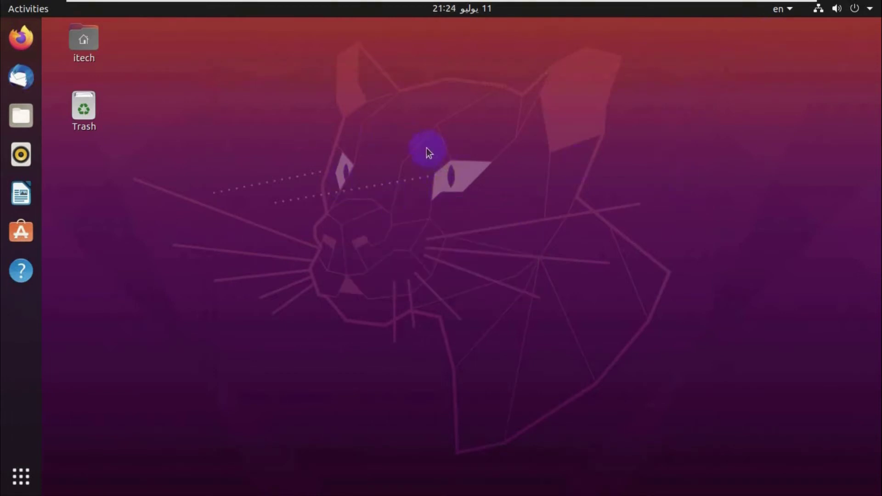
# Set the desktop background to the forest picture with the tree shadow in the Background settings, and close the settings
pyautogui.rightClick(427, 151)
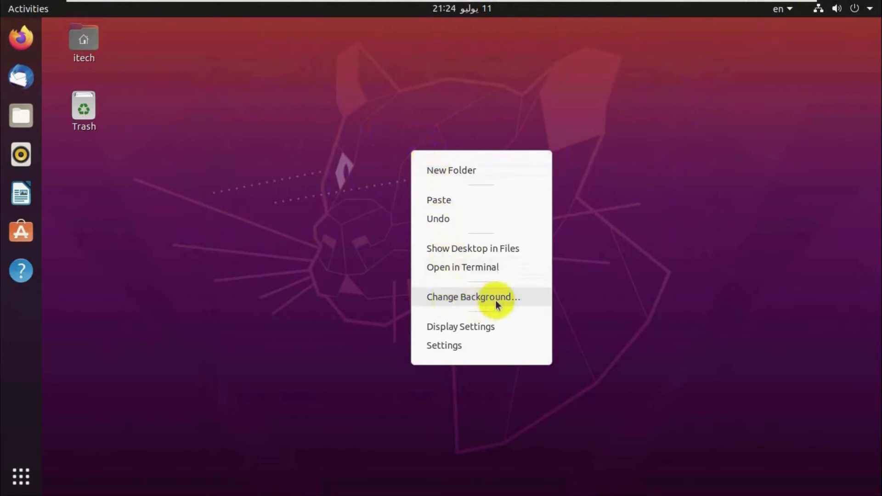
pyautogui.click(449, 353)
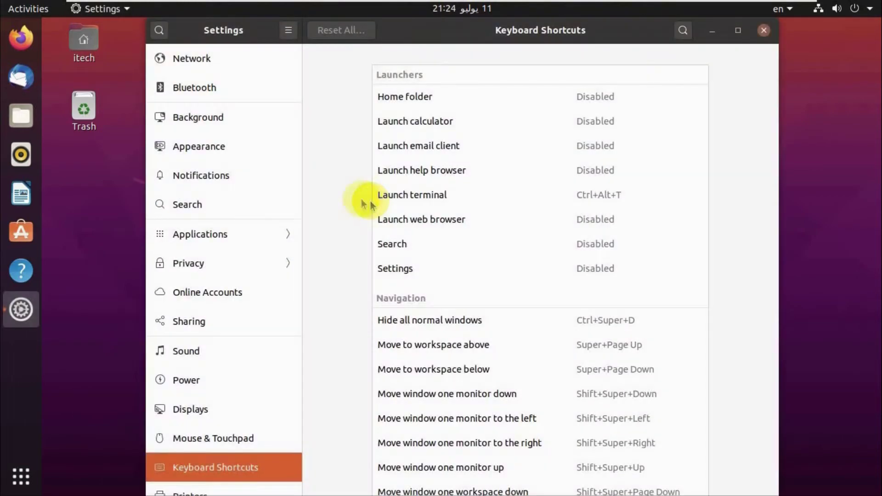
pyautogui.click(218, 124)
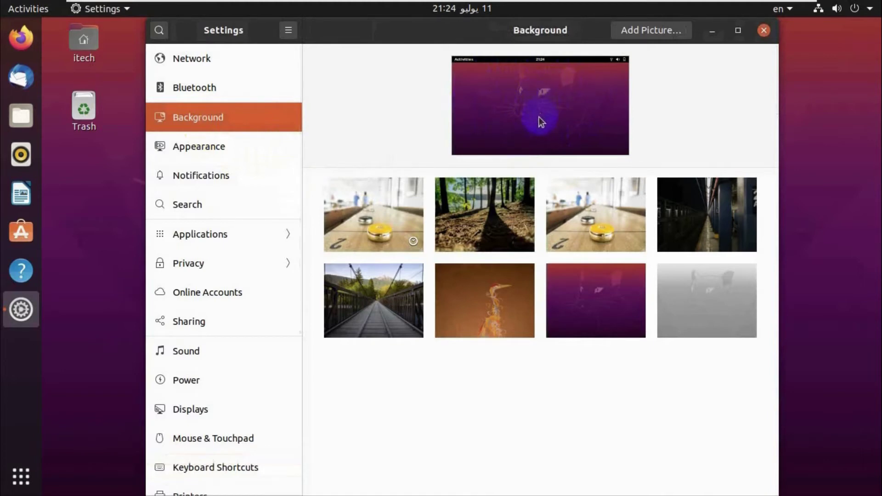
pyautogui.click(383, 278)
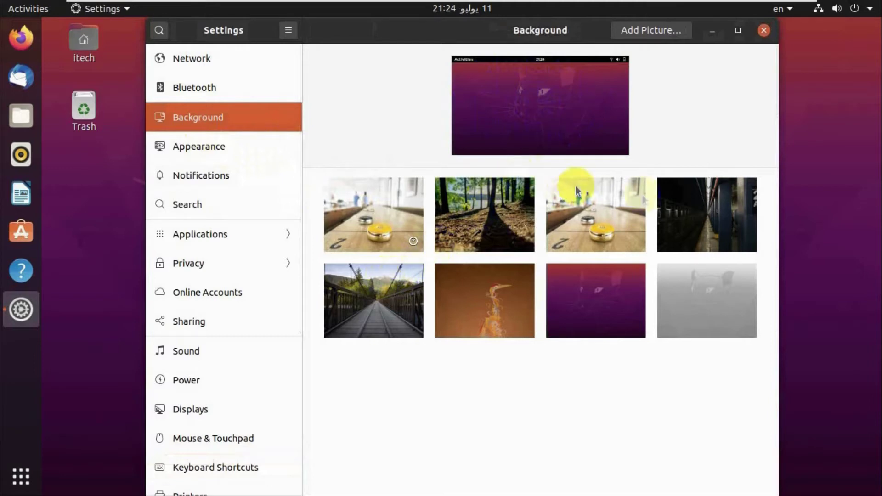
pyautogui.click(487, 205)
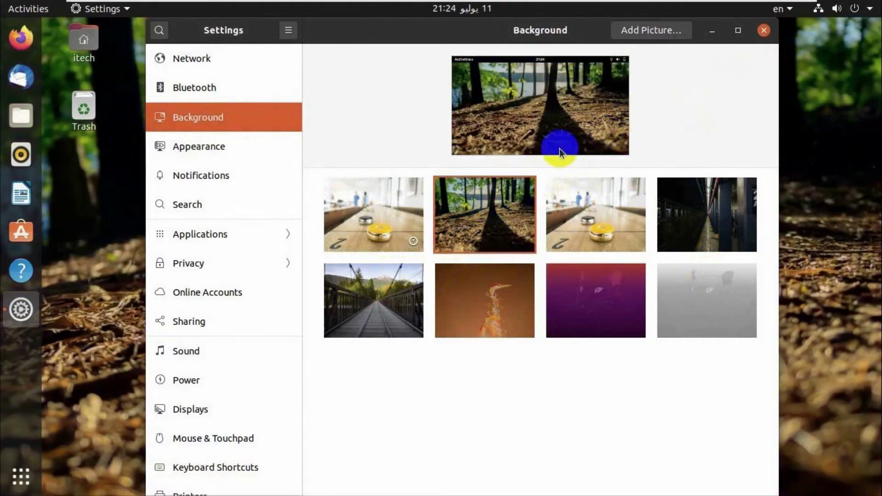
pyautogui.click(764, 30)
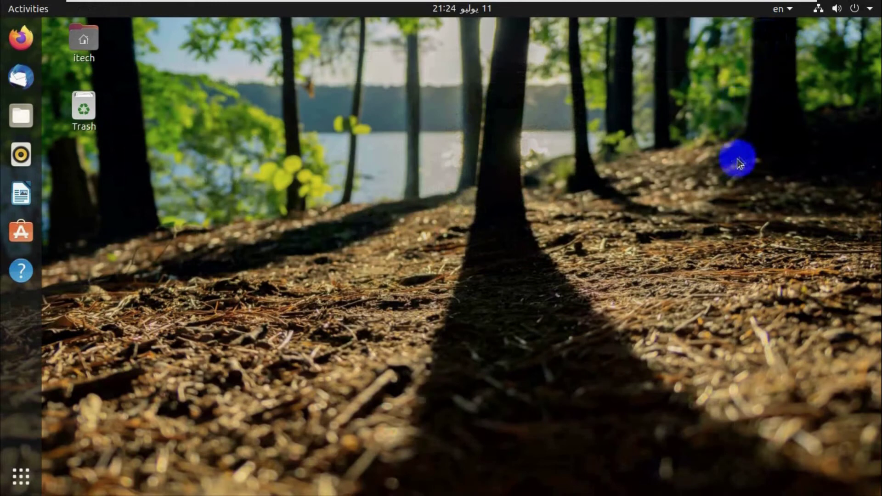
# Preview the iTech pictures in the Pictures folder, add the "iTech_b…" image as the desktop background, and close the settings
pyautogui.rightClick(485, 137)
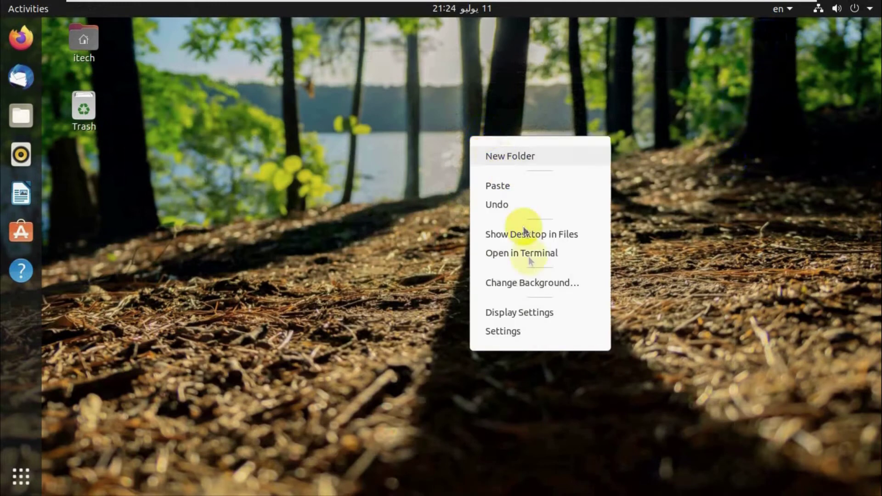
pyautogui.click(531, 287)
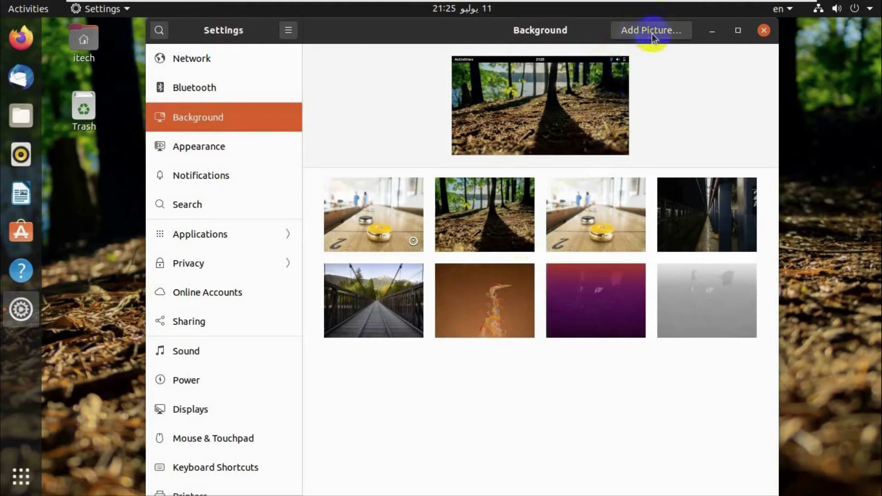
pyautogui.click(652, 34)
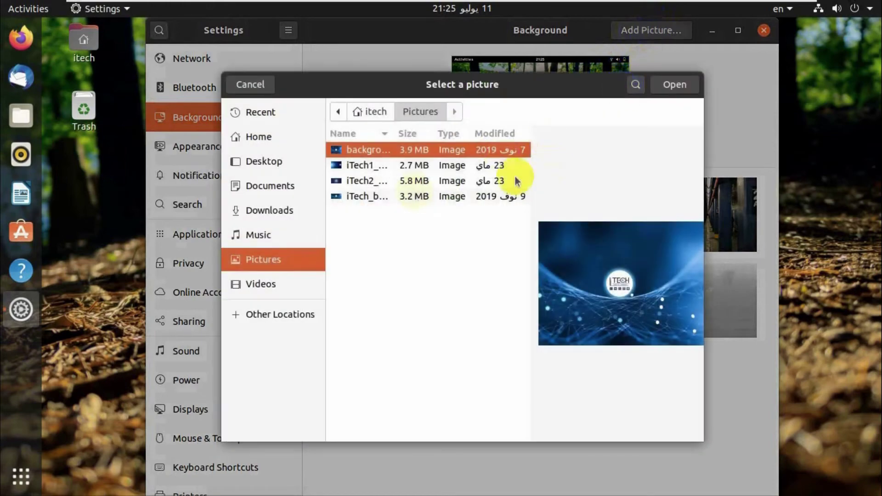
pyautogui.click(388, 165)
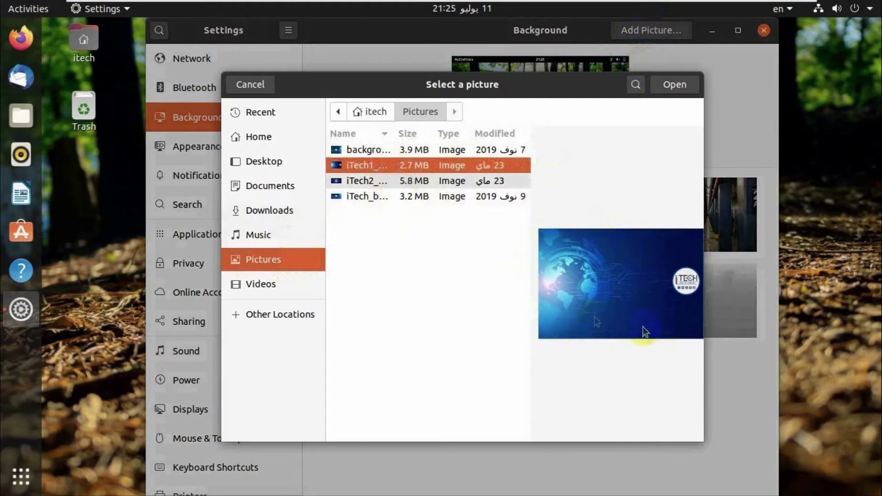
pyautogui.press('Down')
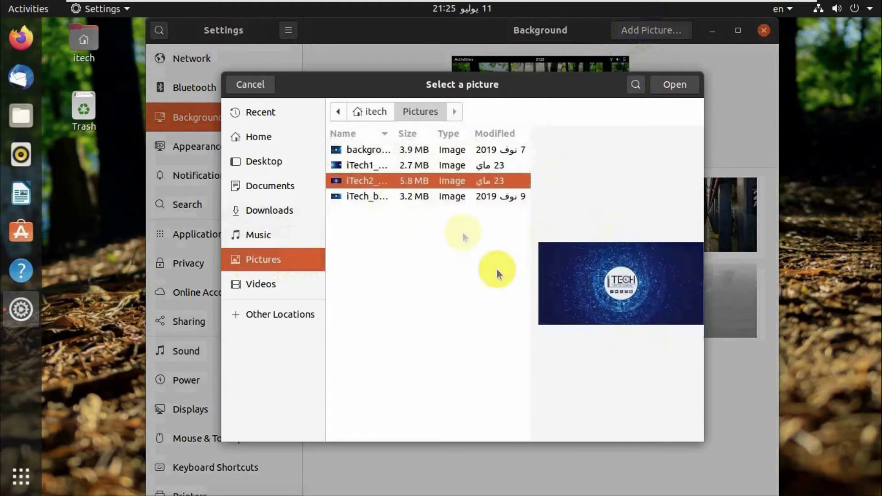
pyautogui.click(414, 198)
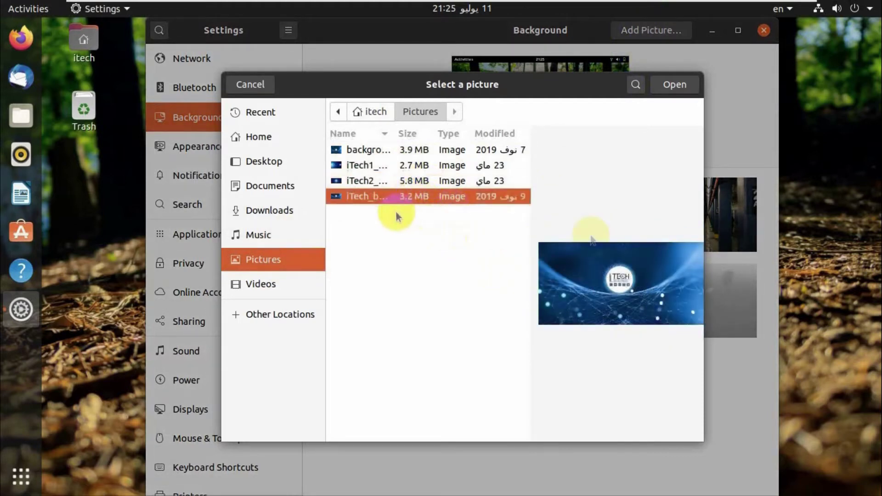
pyautogui.click(671, 86)
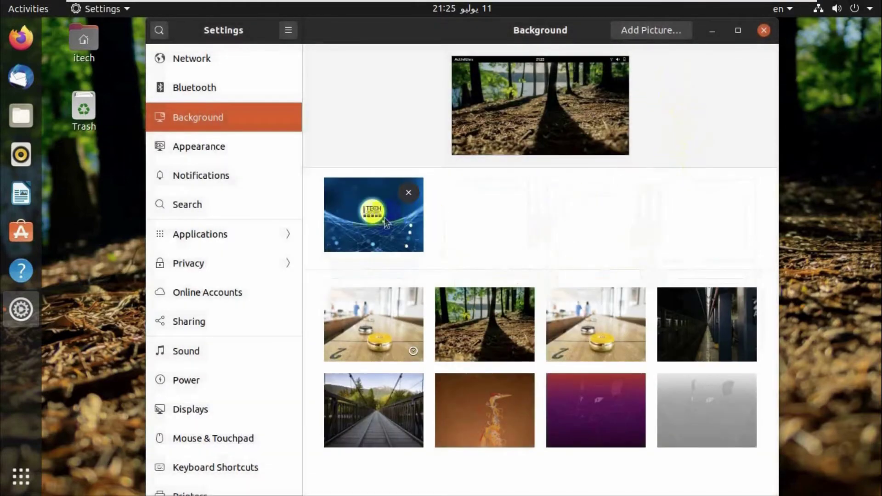
pyautogui.click(531, 153)
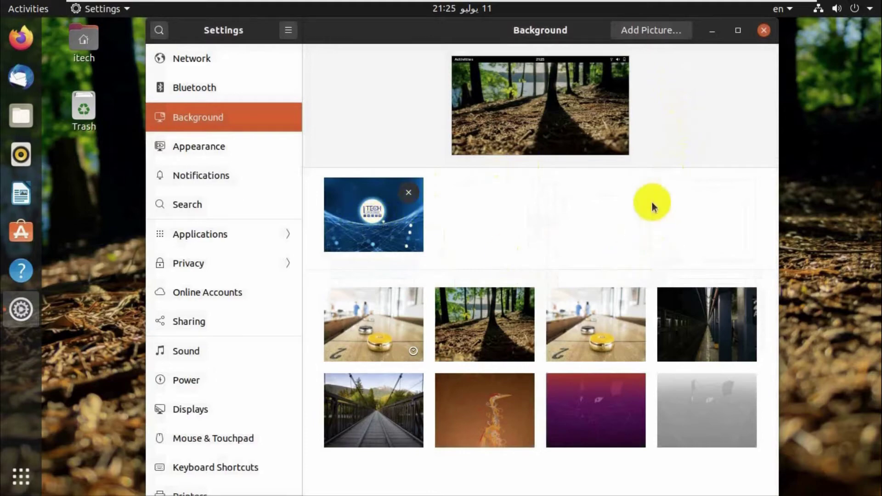
pyautogui.click(762, 30)
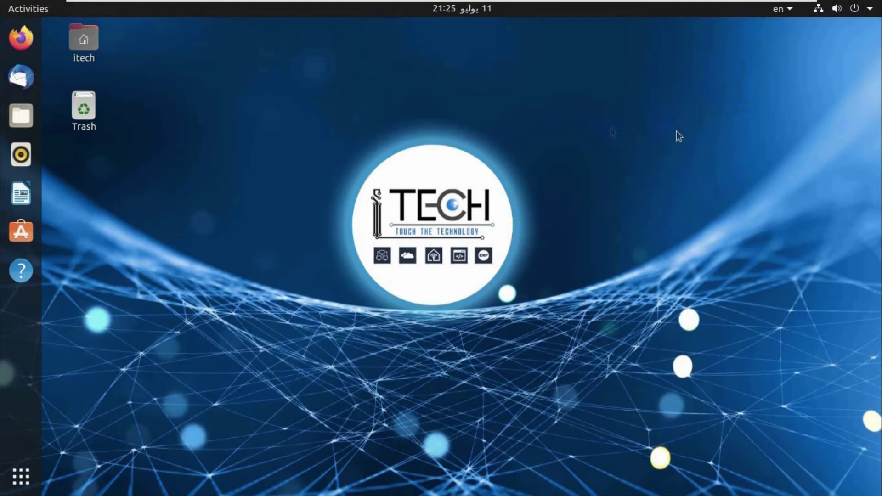
# Open the Appearance settings, try the Light and Standard window colors, and apply Dark
pyautogui.rightClick(460, 145)
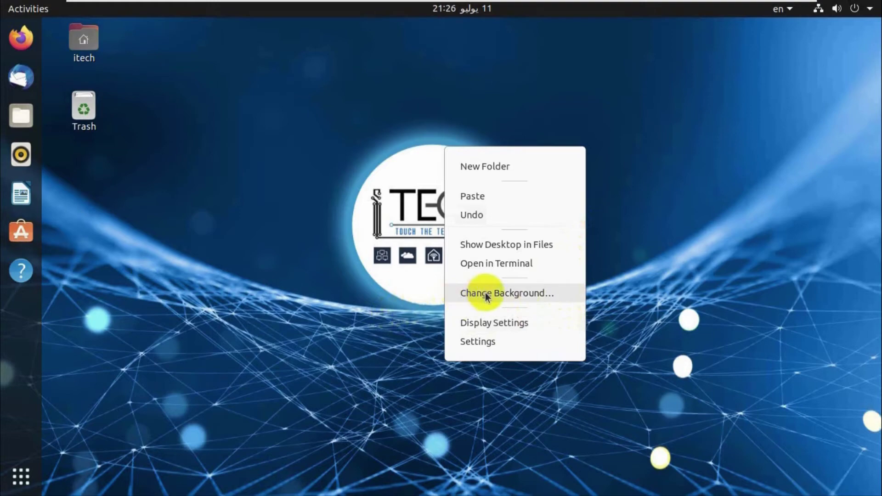
pyautogui.click(477, 341)
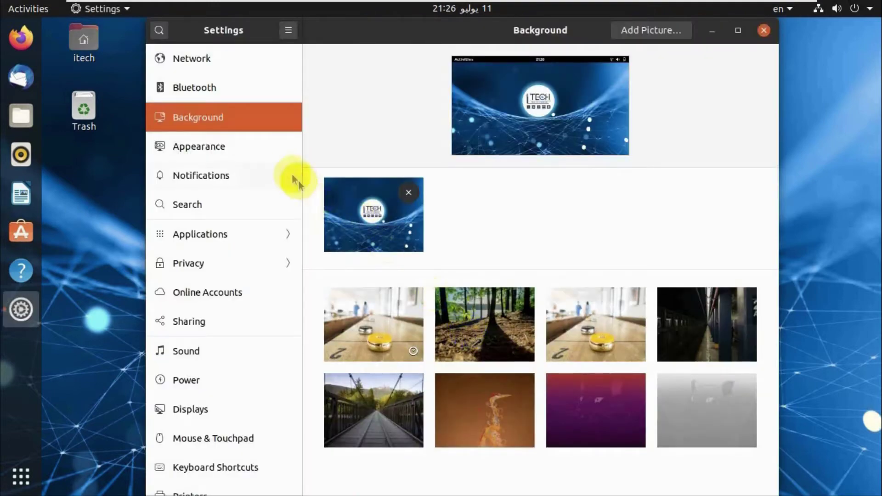
pyautogui.click(224, 146)
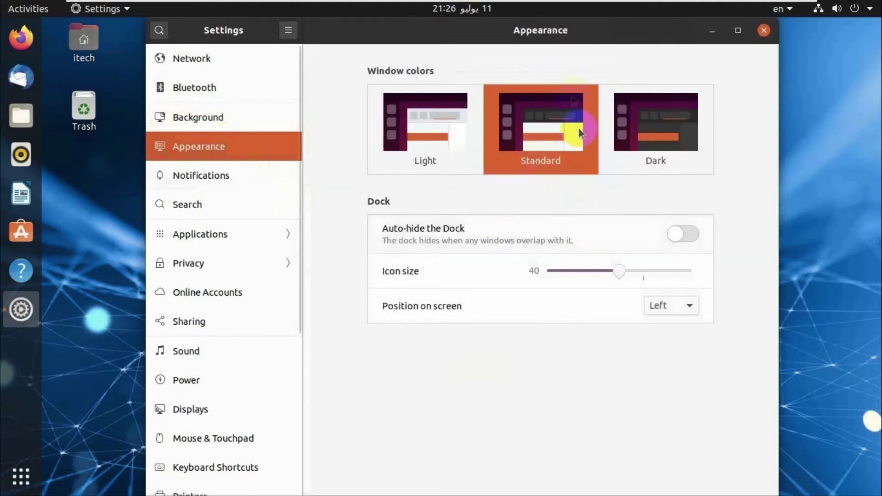
pyautogui.click(430, 143)
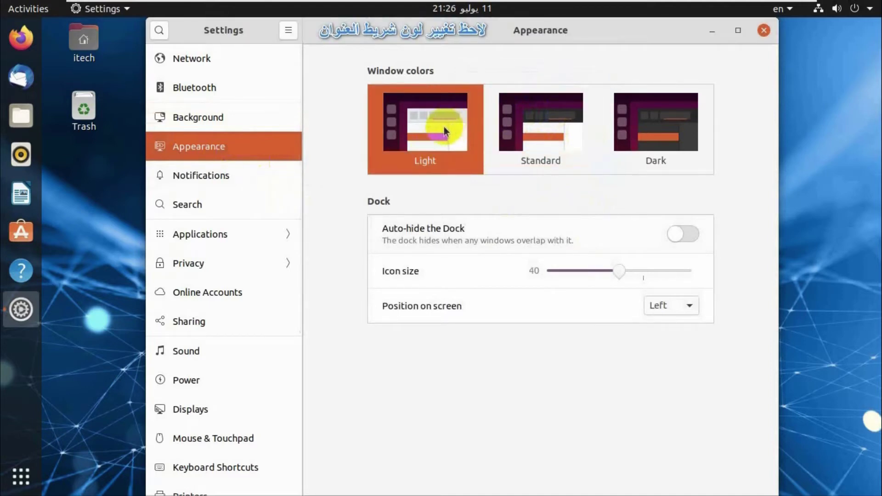
pyautogui.click(538, 125)
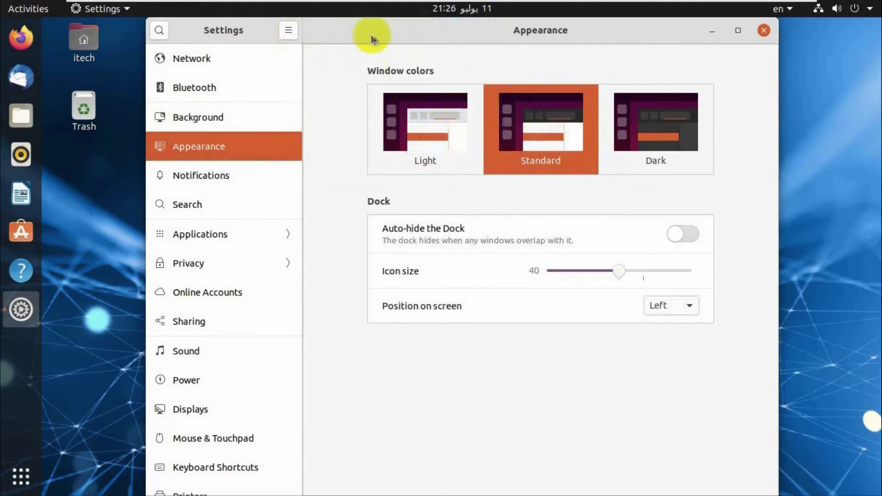
pyautogui.click(385, 35)
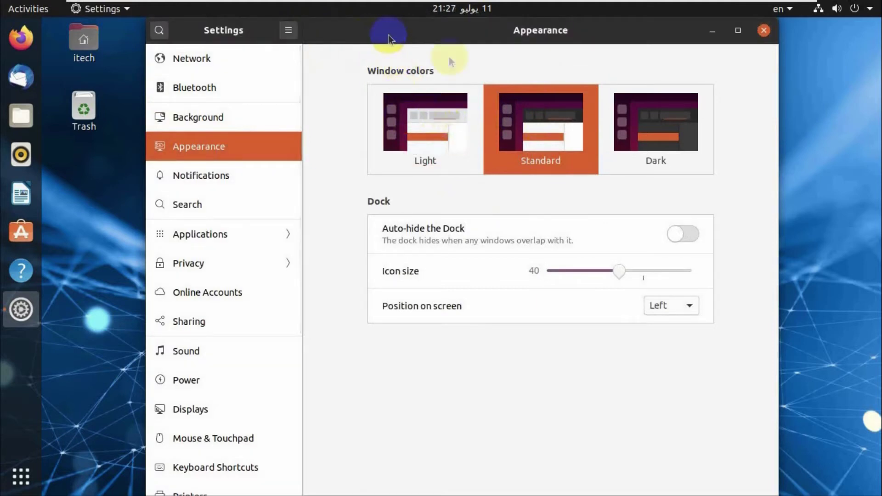
pyautogui.click(628, 121)
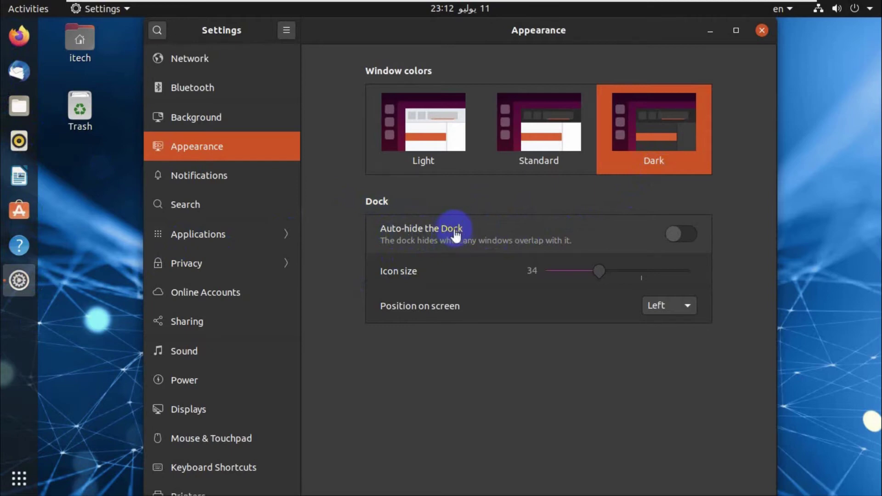
# Turn on Auto-hide the Dock and check its behavior by maximizing, minimizing and restoring the Settings window
pyautogui.click(693, 237)
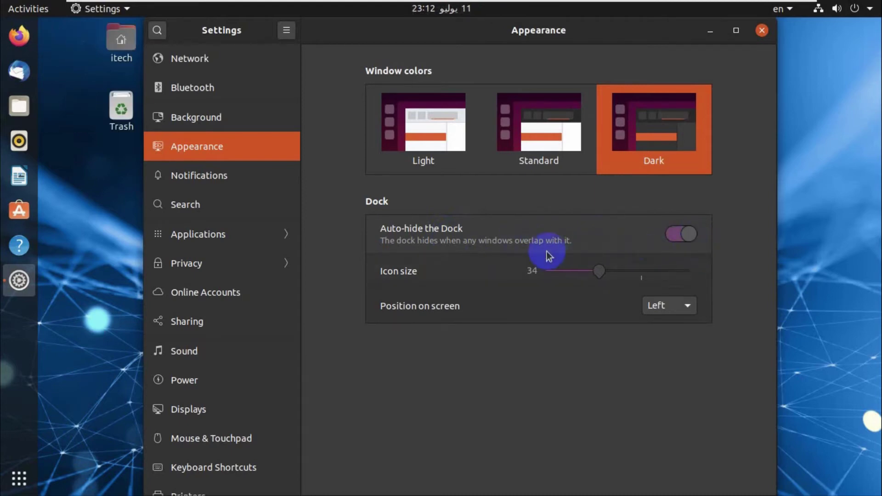
pyautogui.click(736, 31)
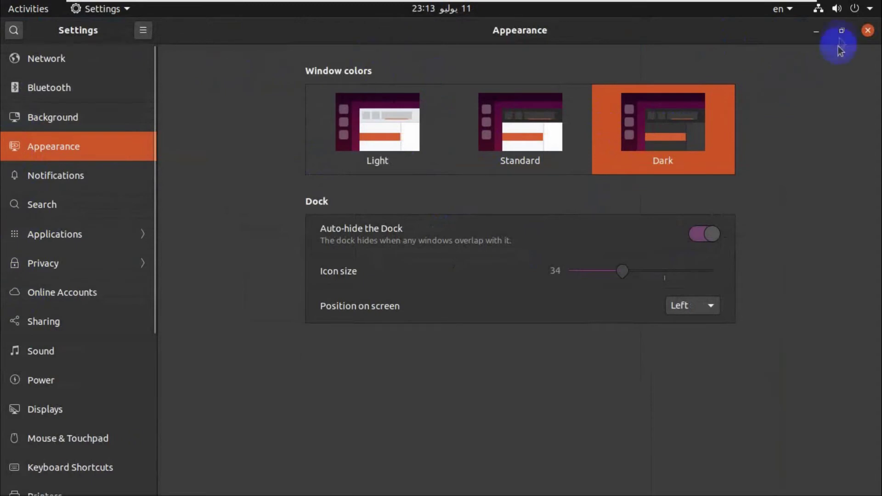
pyautogui.click(817, 31)
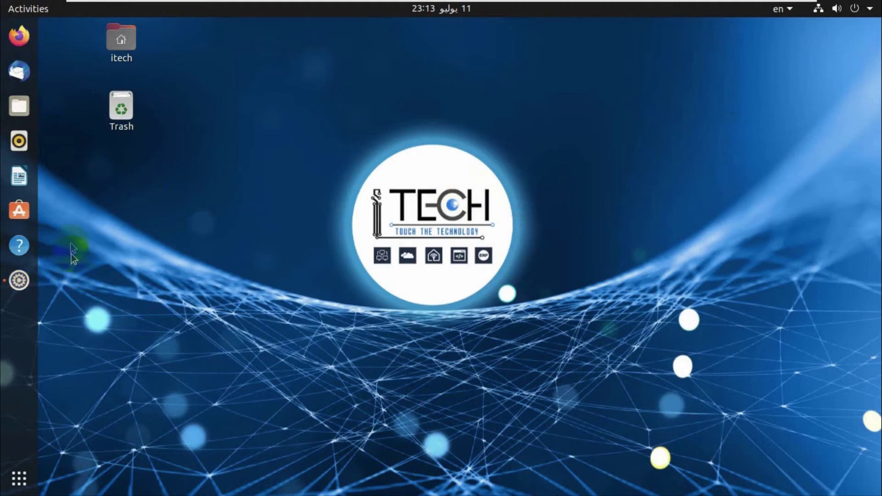
pyautogui.click(40, 11)
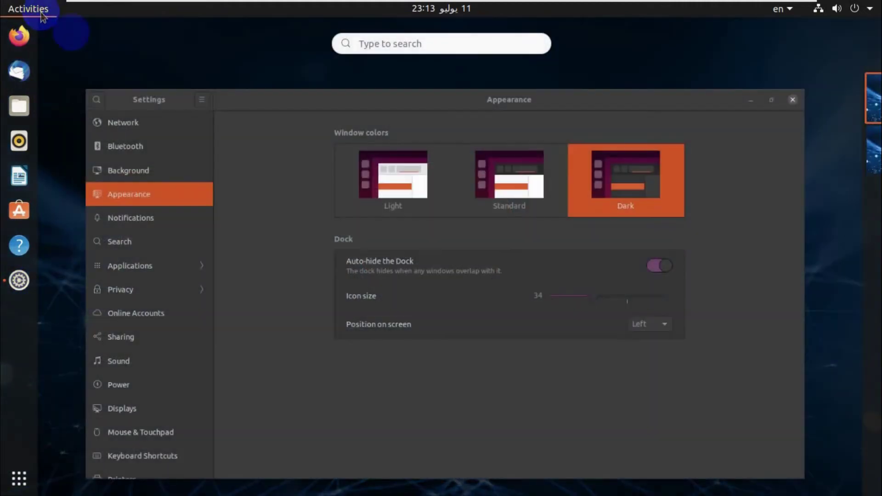
pyautogui.click(488, 101)
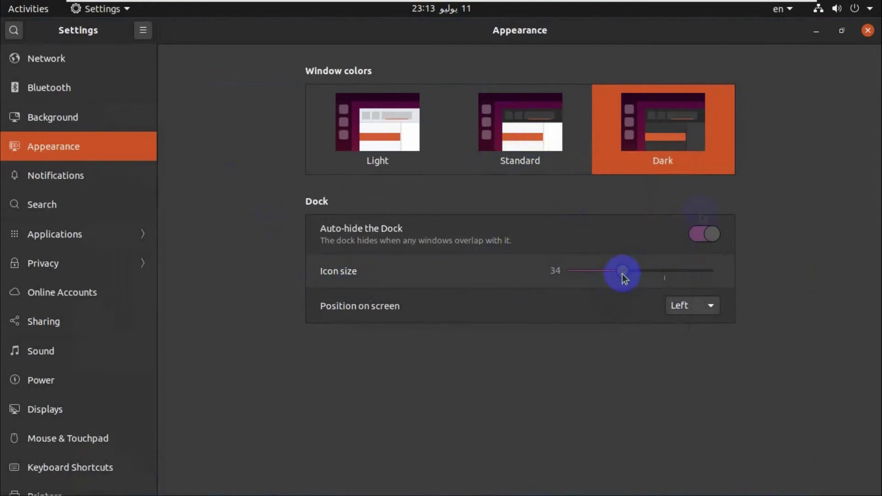
pyautogui.click(842, 31)
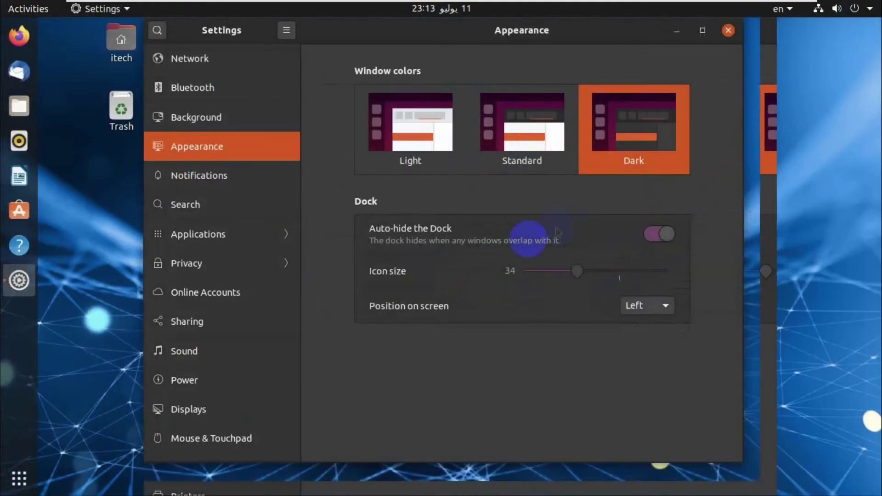
# Set the dock's icon size to 28, try its position on screen at Bottom, and place it at Right
pyautogui.moveTo(612, 274); pyautogui.dragTo(584, 279)
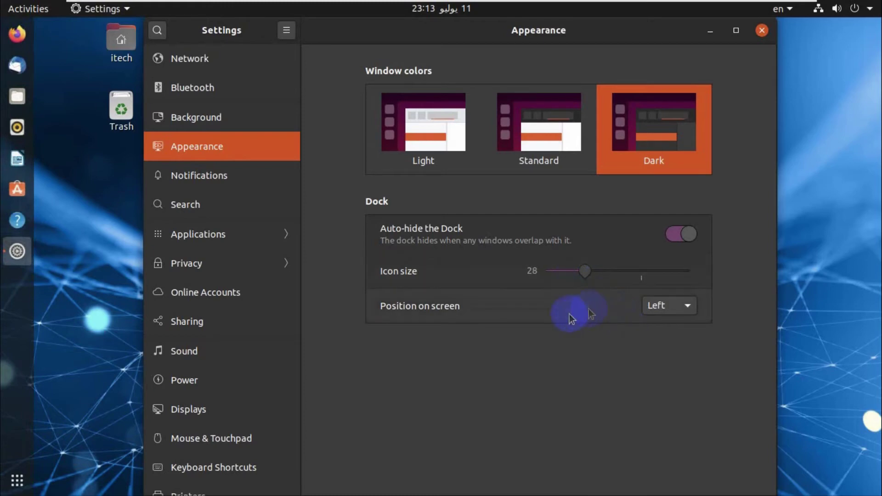
pyautogui.click(671, 306)
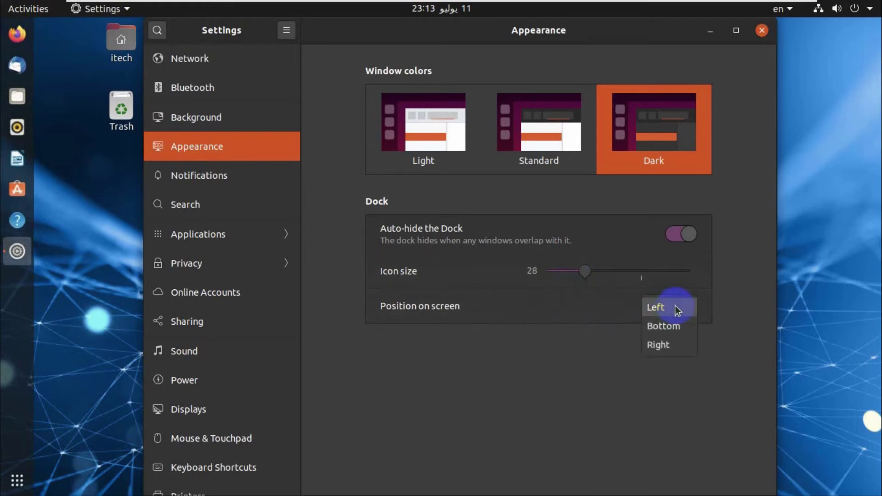
pyautogui.click(663, 326)
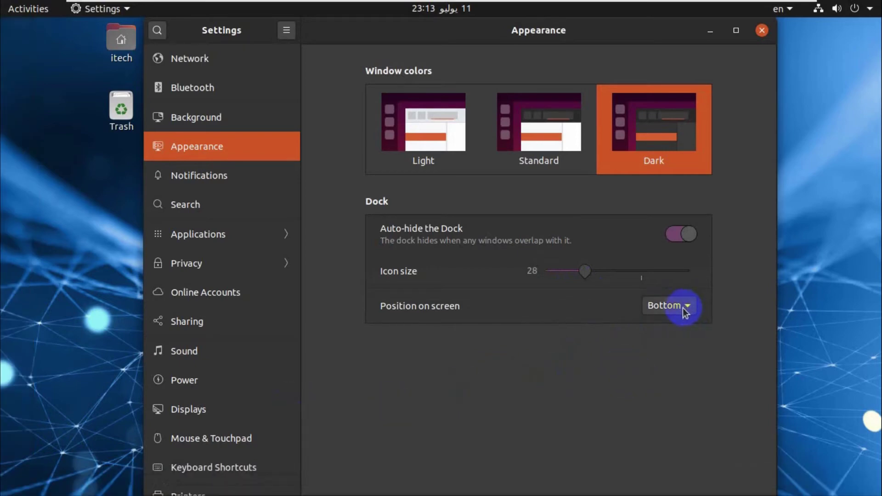
pyautogui.click(682, 308)
pyautogui.click(661, 328)
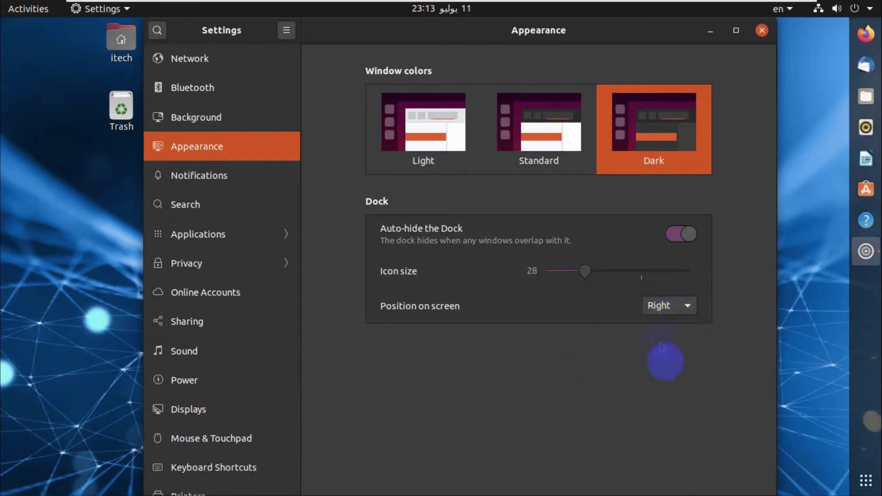
# Set the dock's position on screen to Left and close the settings
pyautogui.click(668, 309)
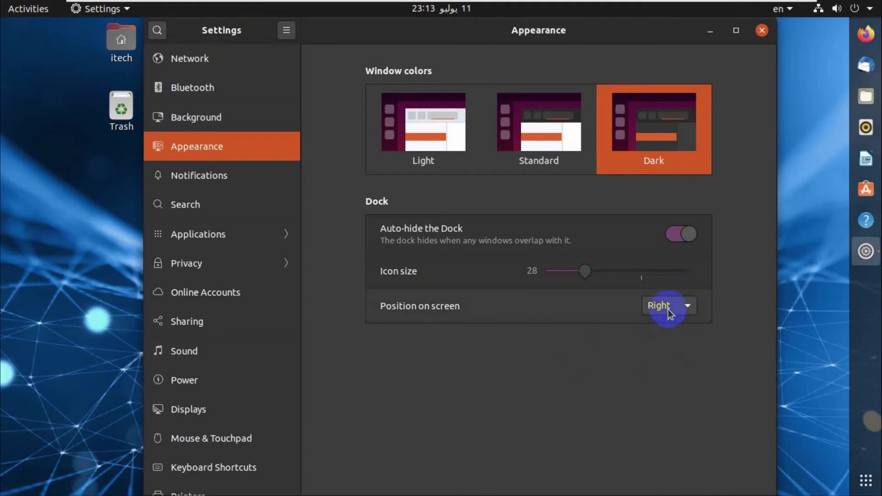
pyautogui.click(669, 309)
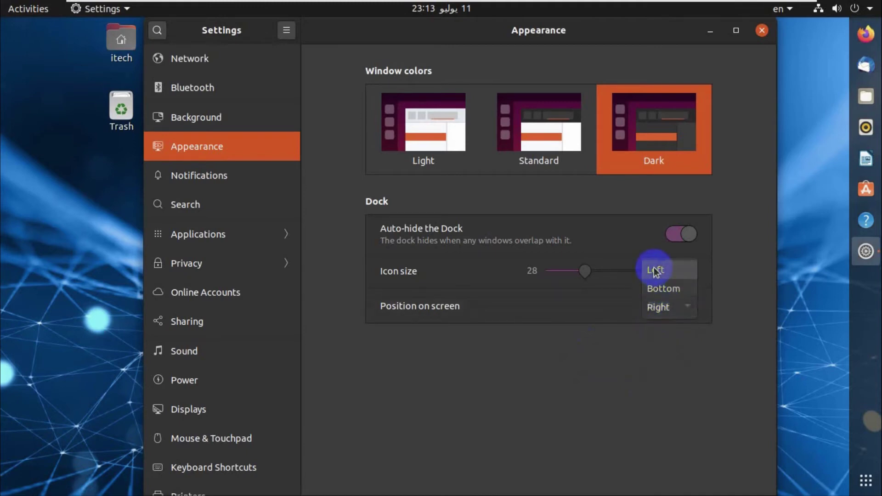
pyautogui.click(630, 303)
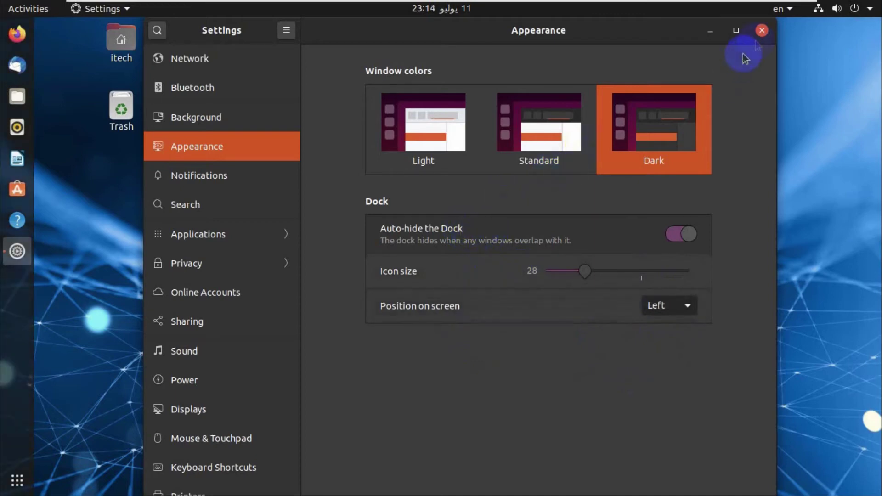
pyautogui.click(762, 31)
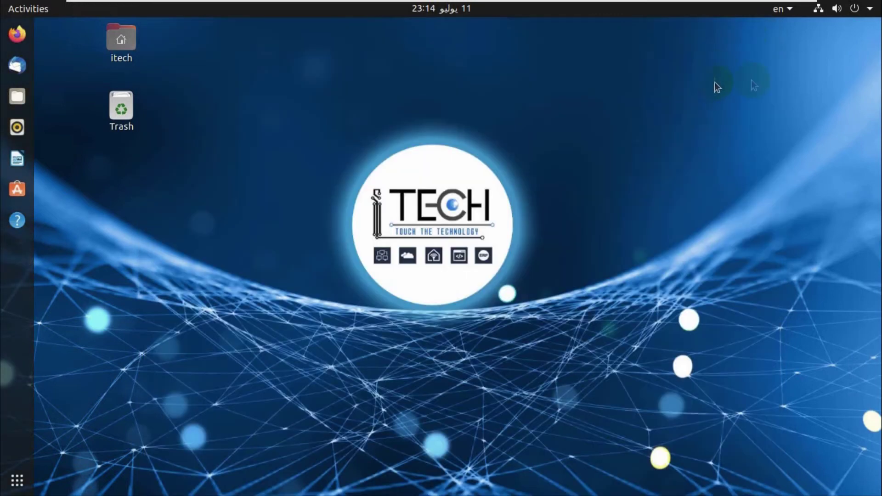
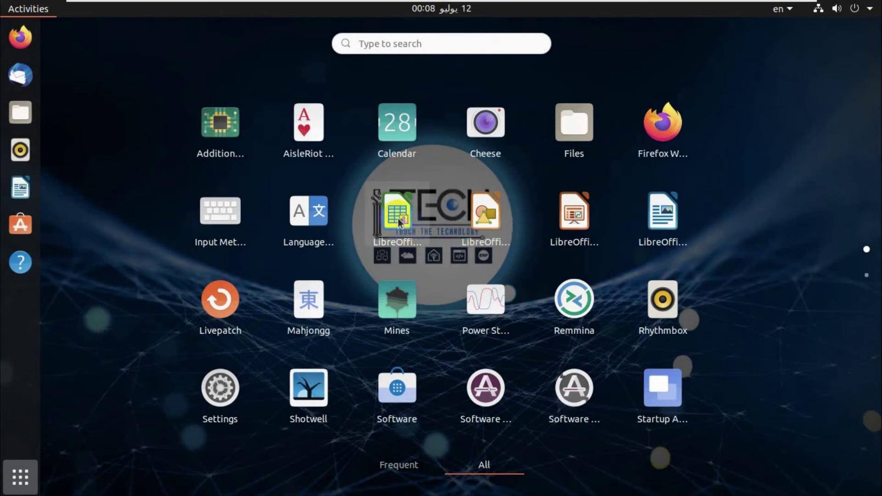
# Add LibreOffice Calc to the favorites and place it in the dock directly below LibreOffice Writer
pyautogui.rightClick(398, 217)
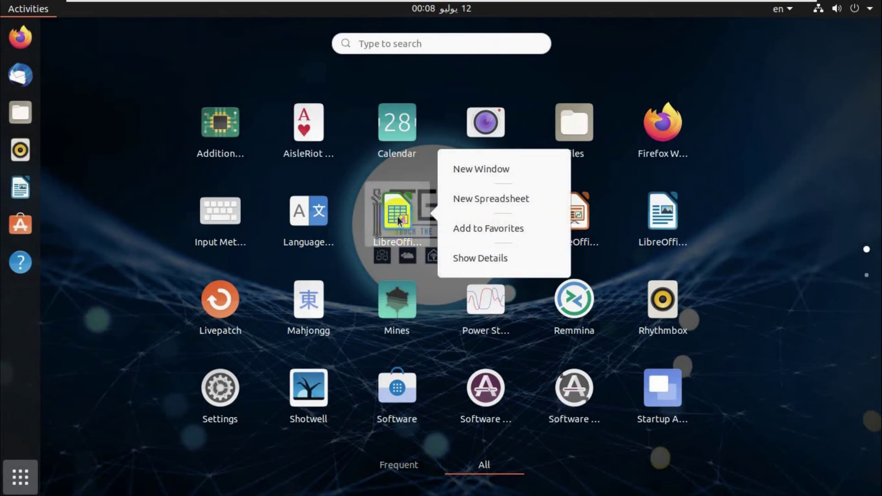
pyautogui.click(467, 229)
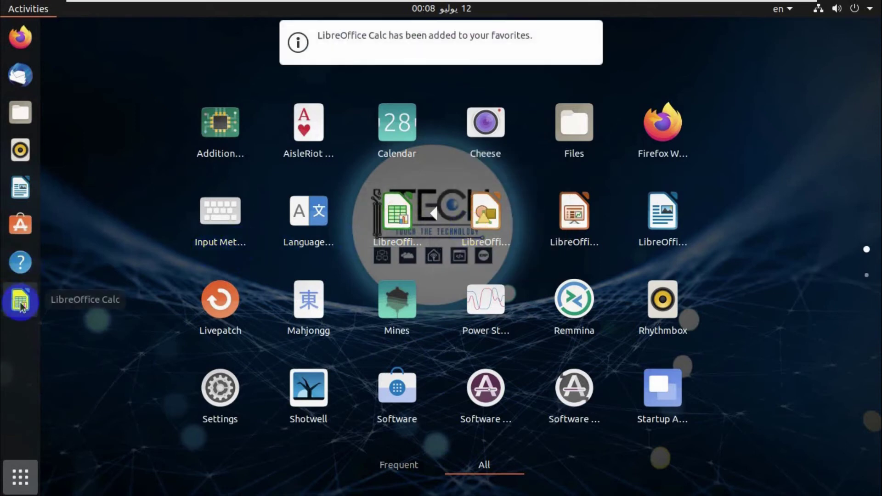
pyautogui.moveTo(20, 301); pyautogui.dragTo(20, 225)
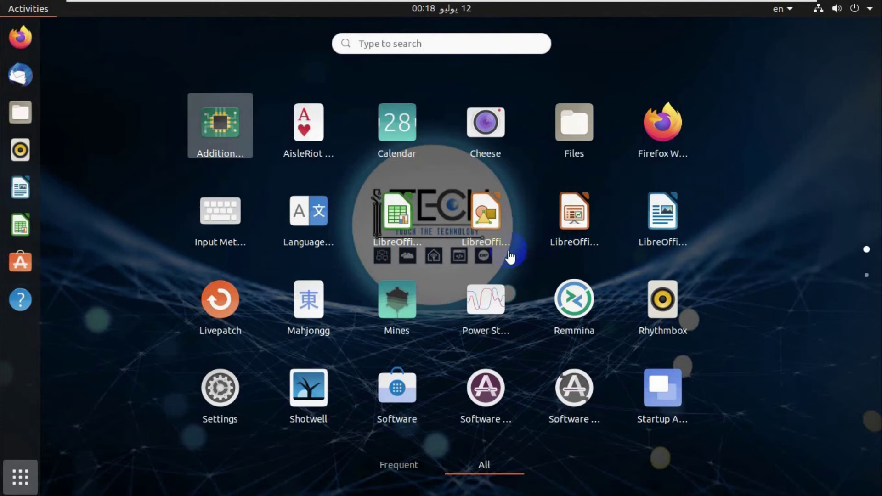
# Add Sudoku from the second page of applications to the favorites, place it above LibreOffice Writer in the dock, and return to the desktop
pyautogui.click(866, 276)
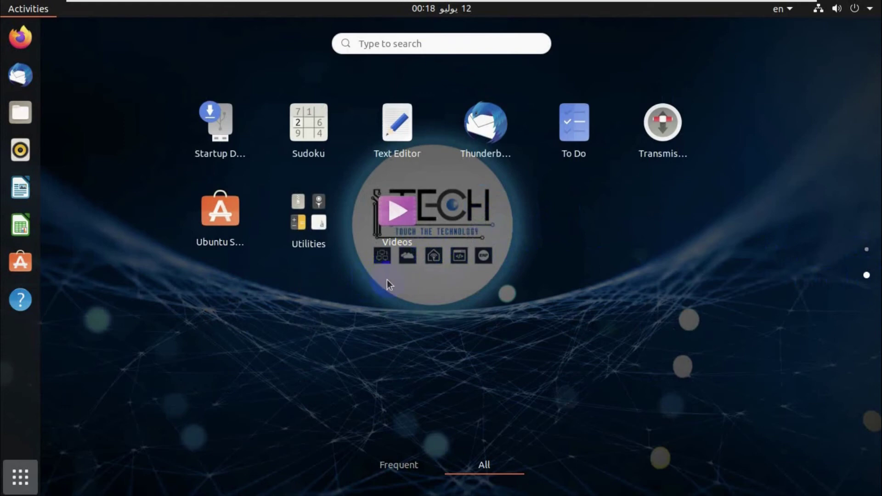
pyautogui.click(312, 137)
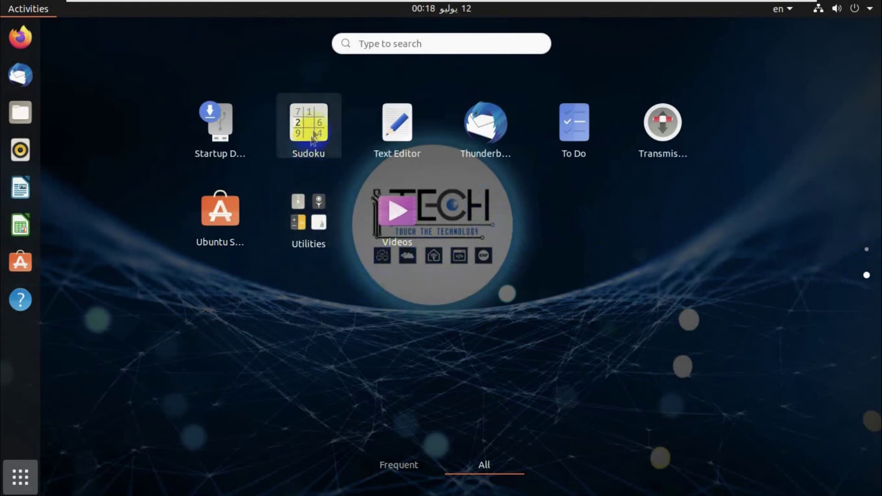
pyautogui.rightClick(310, 134)
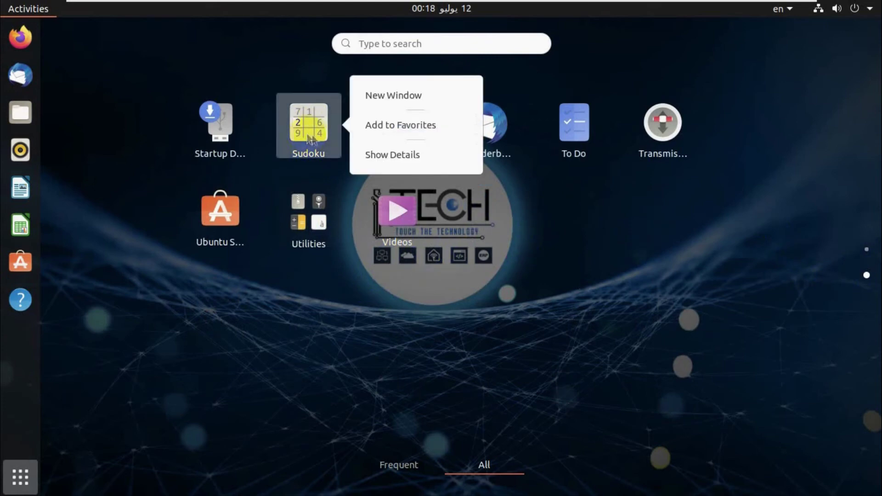
pyautogui.click(381, 125)
pyautogui.moveTo(20, 336); pyautogui.dragTo(28, 177)
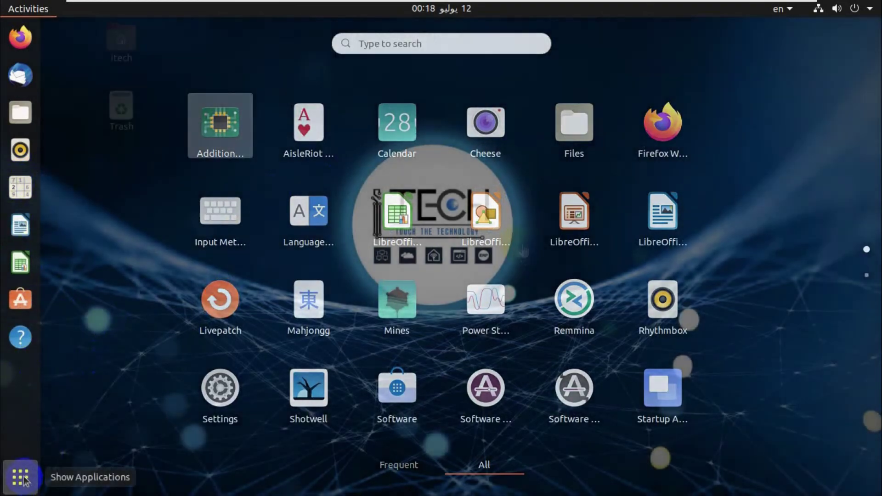
pyautogui.click(32, 473)
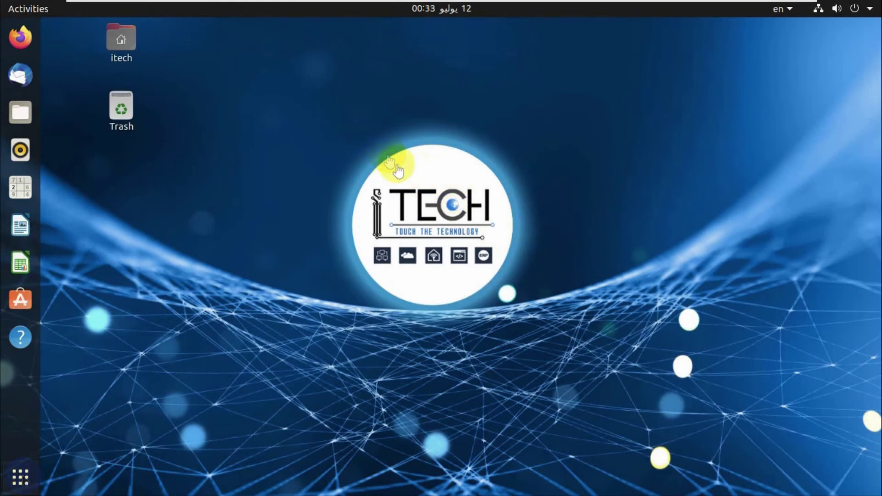
# Open the itech home folder from the desktop and move its window away from the desktop icons
pyautogui.click(118, 43)
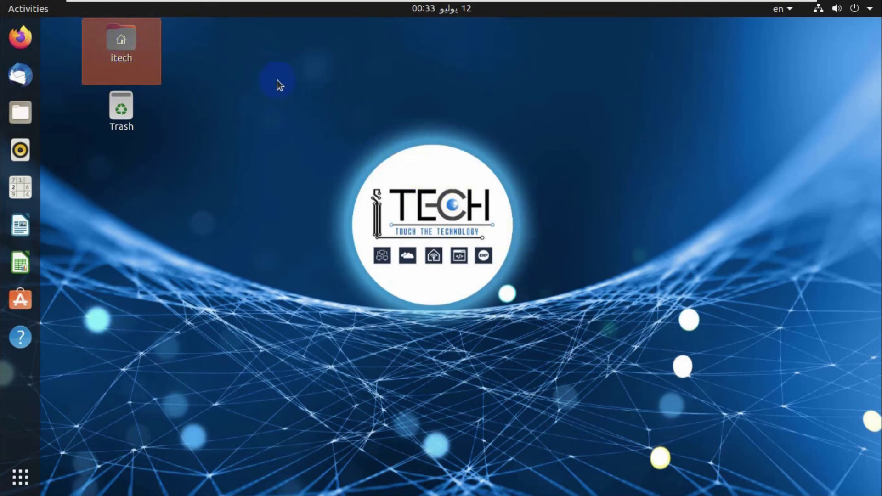
pyautogui.press('Return')
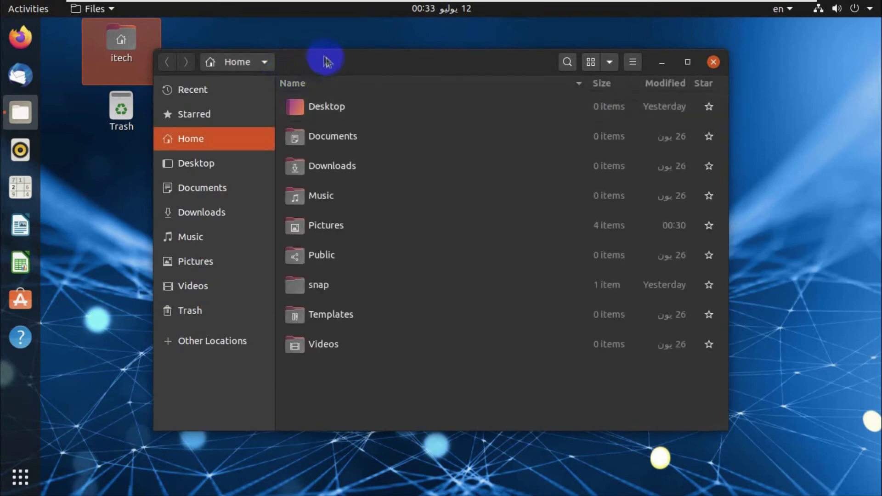
pyautogui.moveTo(325, 59); pyautogui.dragTo(391, 55)
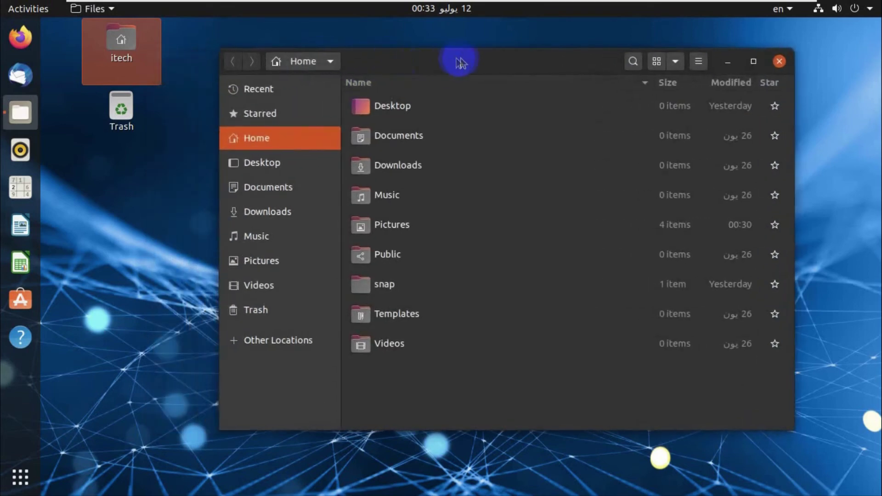
# Try tiling the Files window to the right and left halves of the screen and maximizing it, restoring it to a floating window
pyautogui.moveTo(508, 70); pyautogui.dragTo(868, 157)
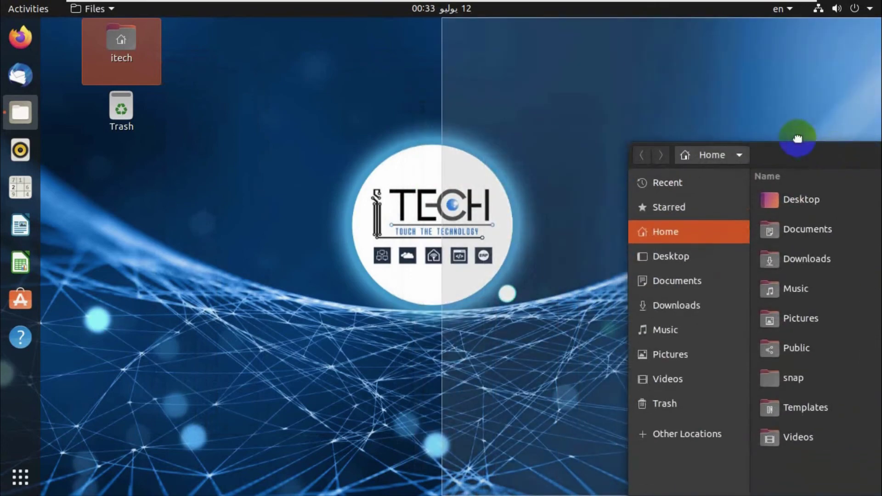
pyautogui.moveTo(797, 142); pyautogui.dragTo(878, 142)
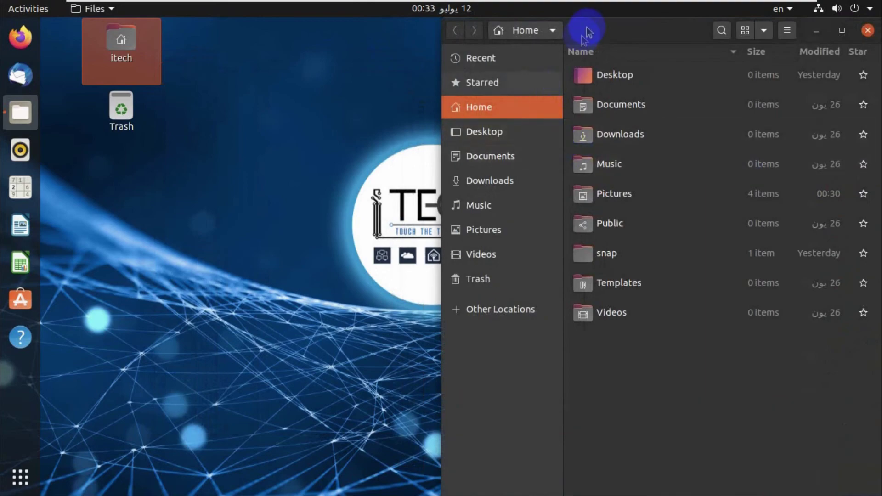
pyautogui.moveTo(314, 97); pyautogui.dragTo(3, 127)
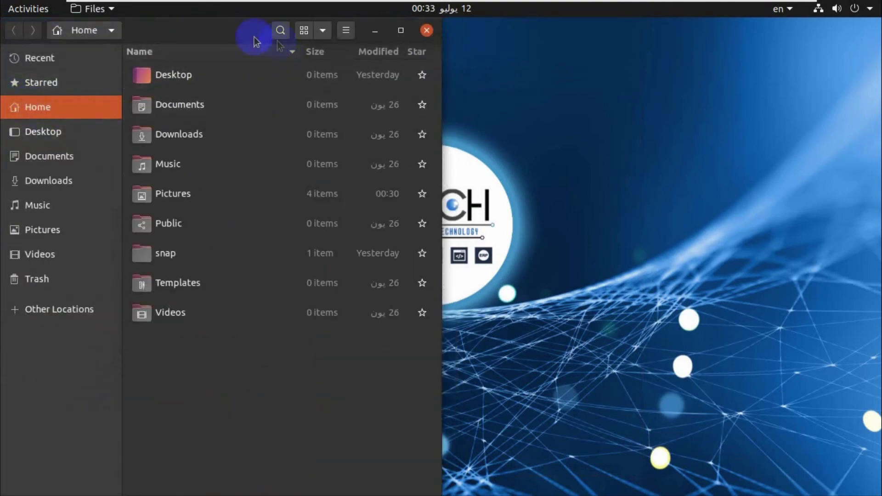
pyautogui.moveTo(256, 42); pyautogui.dragTo(500, 62)
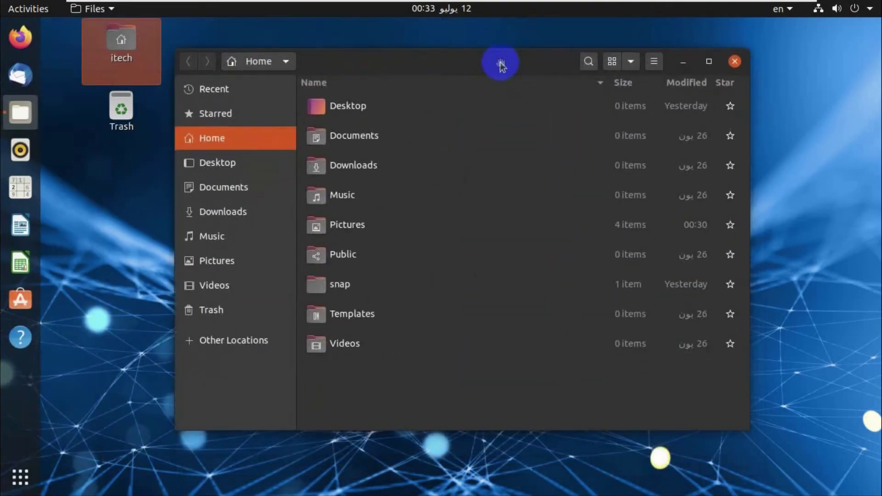
pyautogui.click(710, 62)
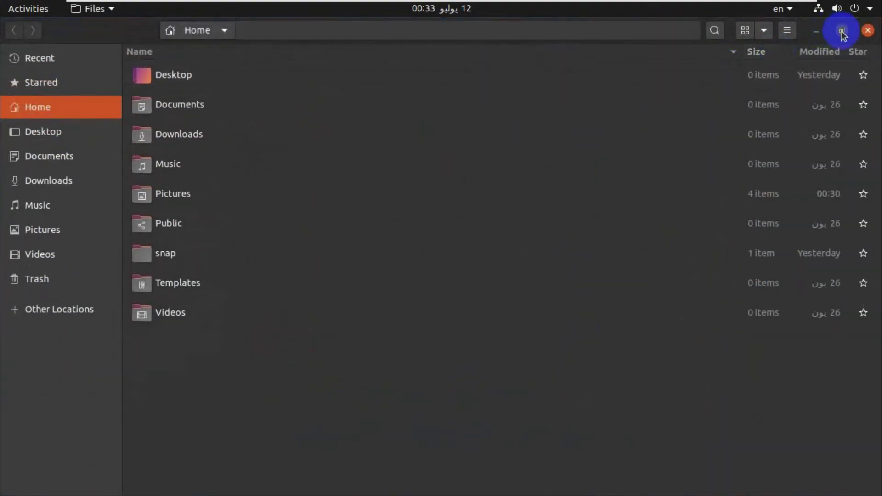
pyautogui.click(840, 32)
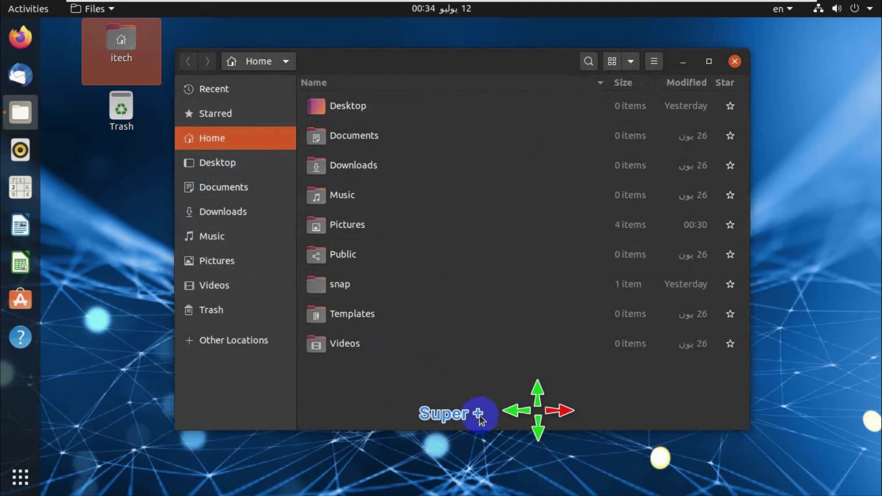
# Use the keyboard to tile the Files window right and left, maximize it, and restore its floating size
pyautogui.press('super+Right')
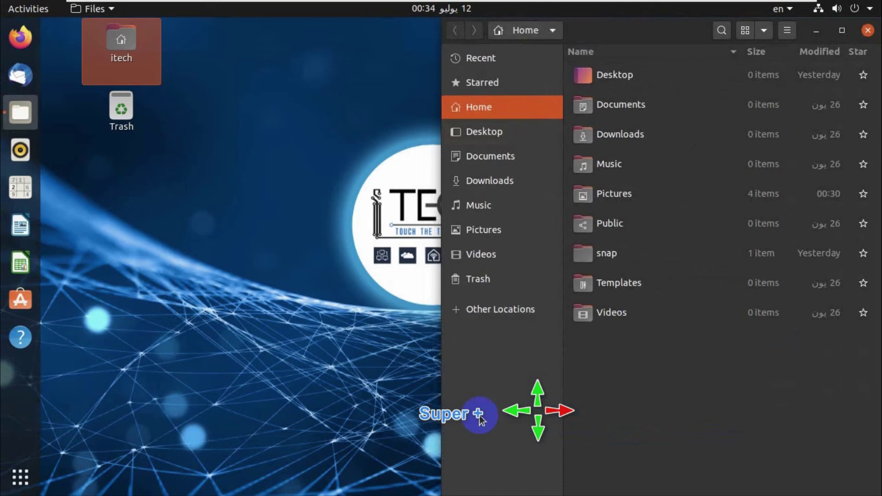
pyautogui.press('super+Left')
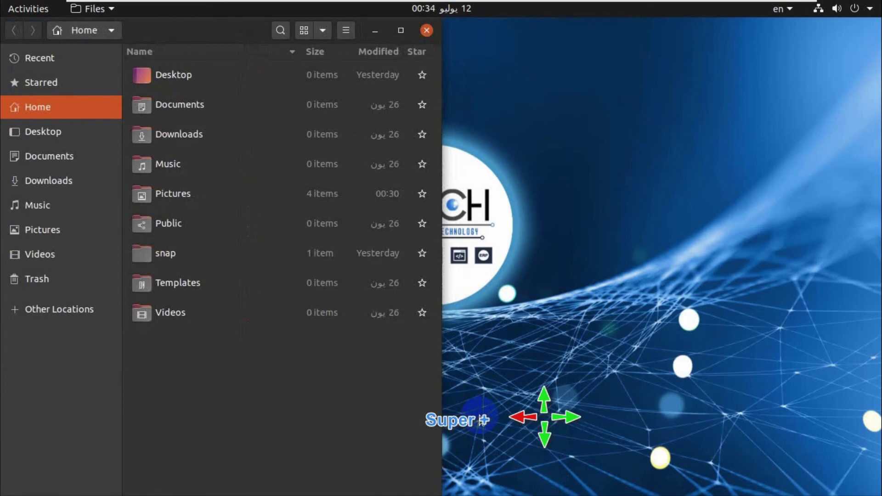
pyautogui.press('super+Up')
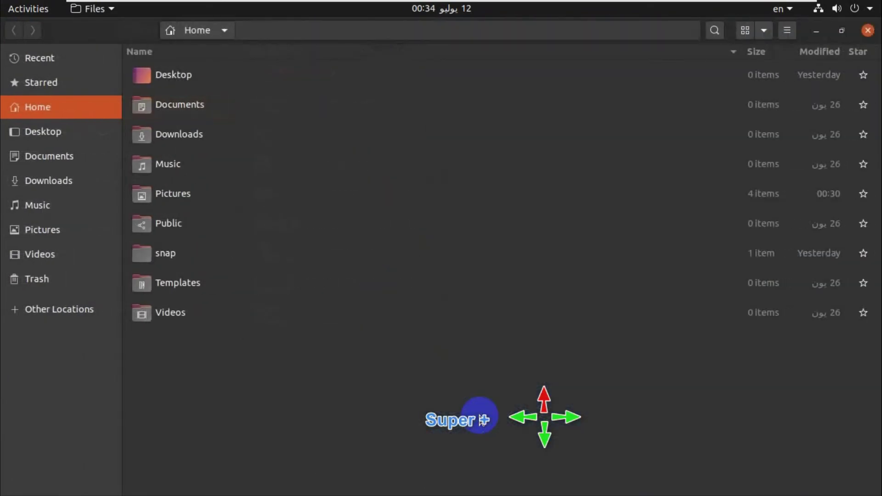
pyautogui.press('super+Down')
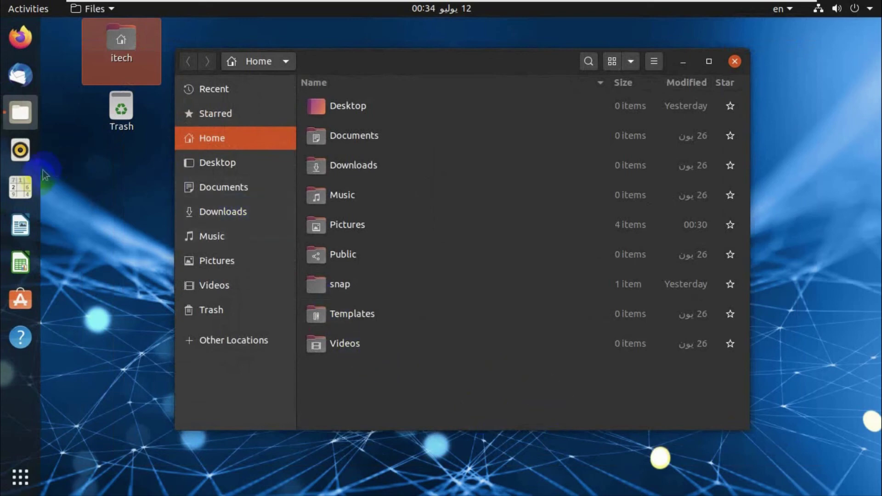
# Launch Sudoku from the dock, start an Easy puzzle, and position its window so it partly overlaps the Files window
pyautogui.click(20, 191)
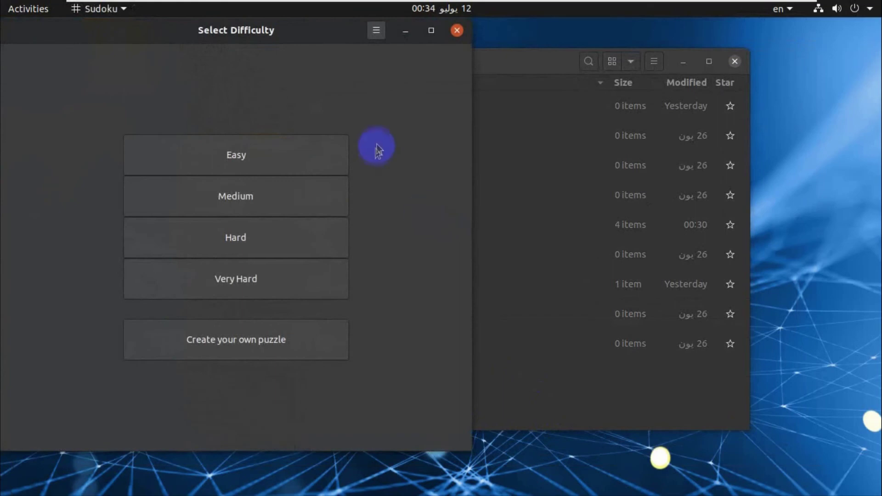
pyautogui.moveTo(286, 30); pyautogui.dragTo(481, 62)
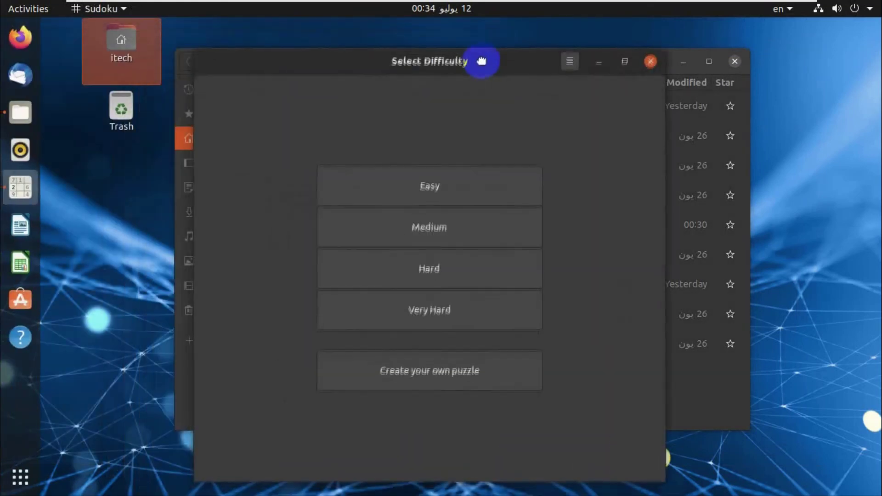
pyautogui.click(443, 202)
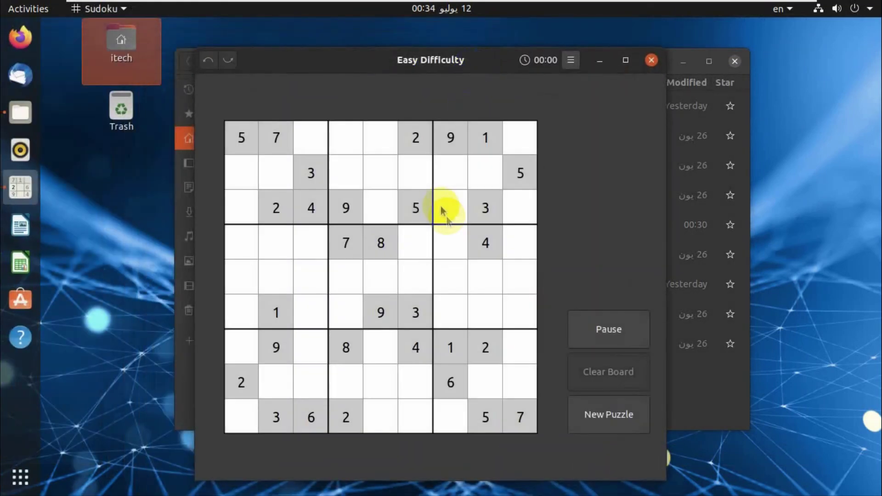
pyautogui.moveTo(376, 69); pyautogui.dragTo(266, 119)
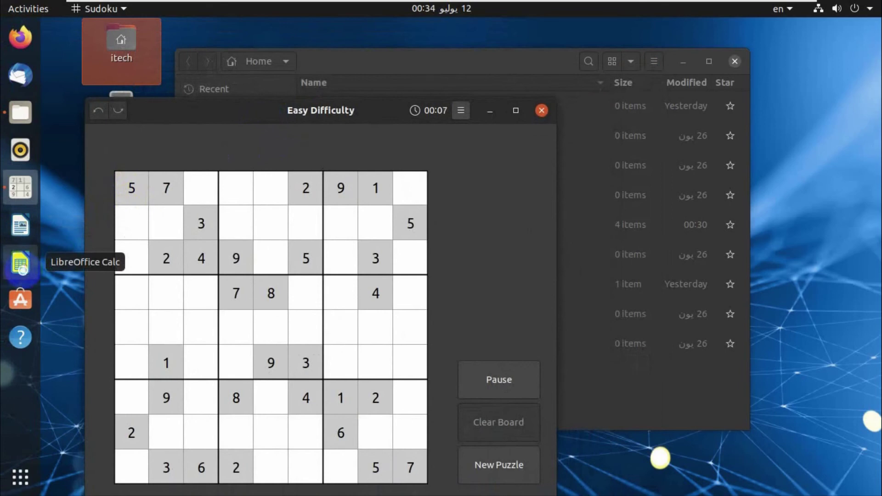
# Launch LibreOffice Calc from the dock, restore its window from maximized, lower it to uncover the Files window, and bring Files to the front
pyautogui.click(21, 266)
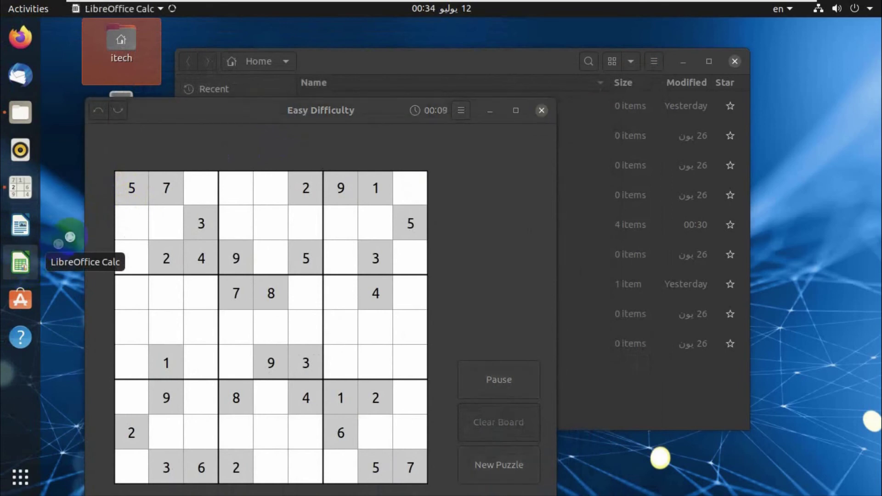
pyautogui.click(335, 105)
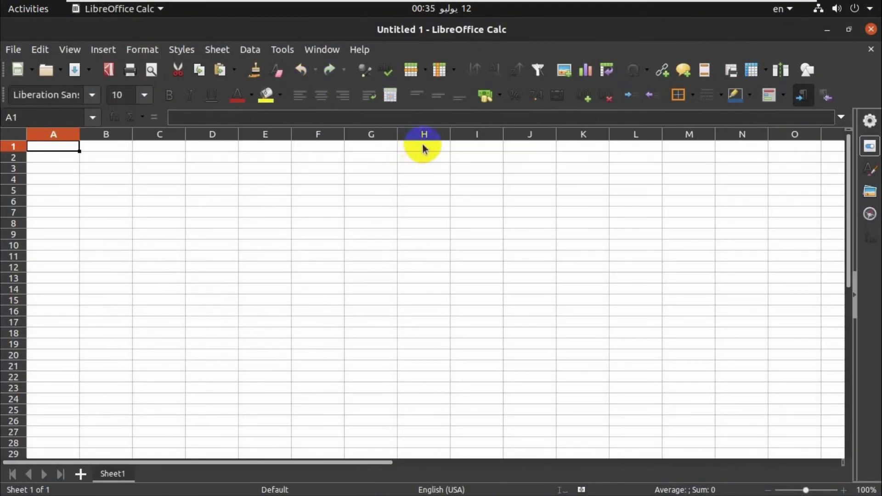
pyautogui.click(849, 31)
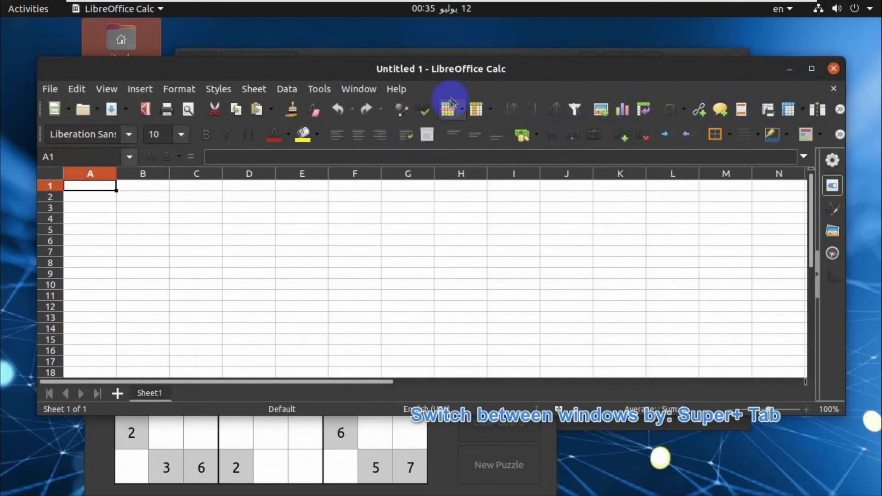
pyautogui.moveTo(364, 69); pyautogui.dragTo(366, 96)
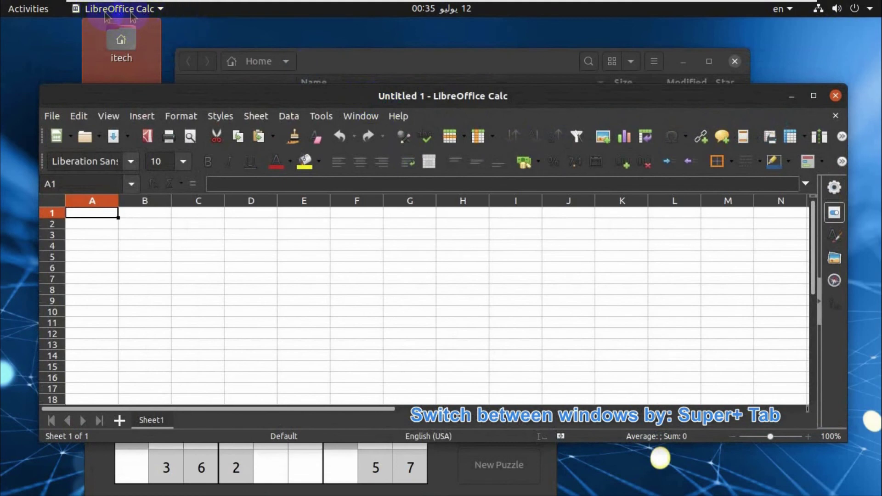
pyautogui.click(352, 65)
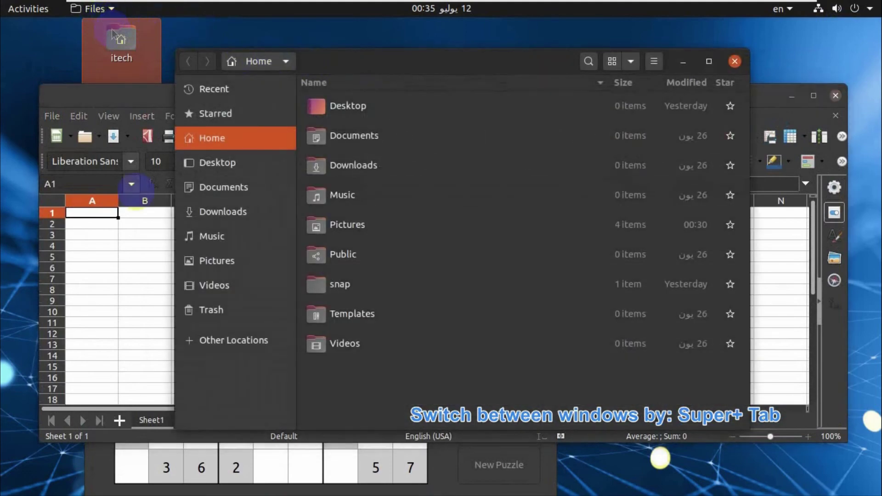
# Bring the Sudoku window in front of Files and Calc and move it up so the whole puzzle board fits on screen
pyautogui.click(268, 463)
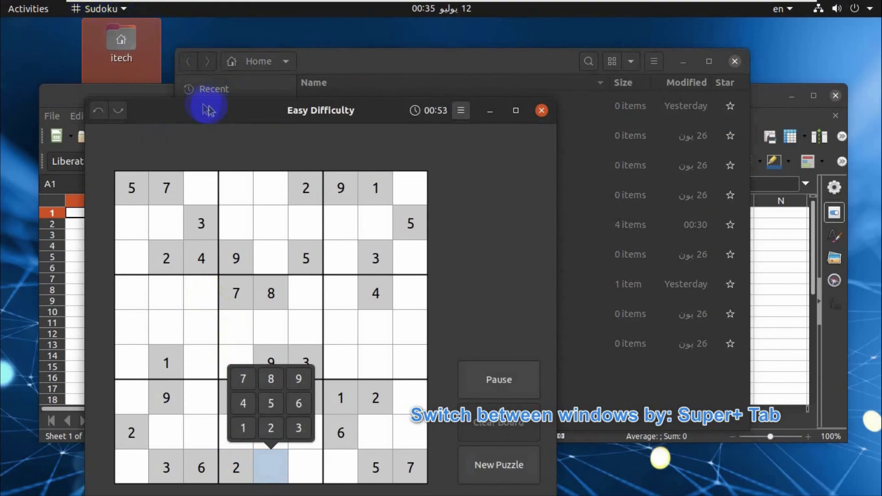
pyautogui.moveTo(207, 109); pyautogui.dragTo(242, 57)
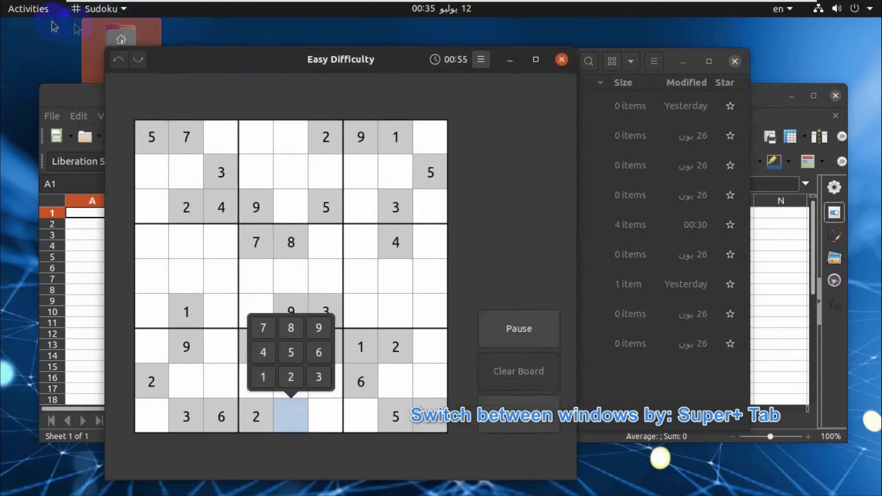
# Look at the second workspace in the Activities overview, return to the first workspace, and leave the overview
pyautogui.click(28, 10)
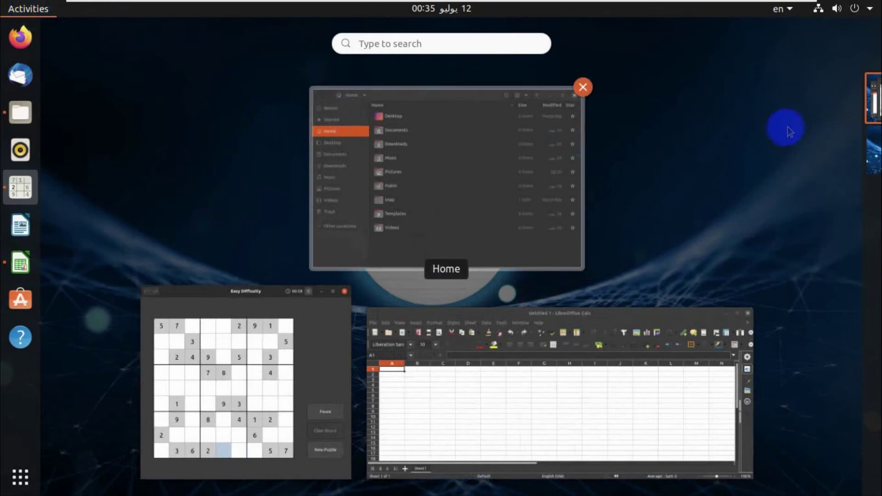
pyautogui.moveTo(864, 105)
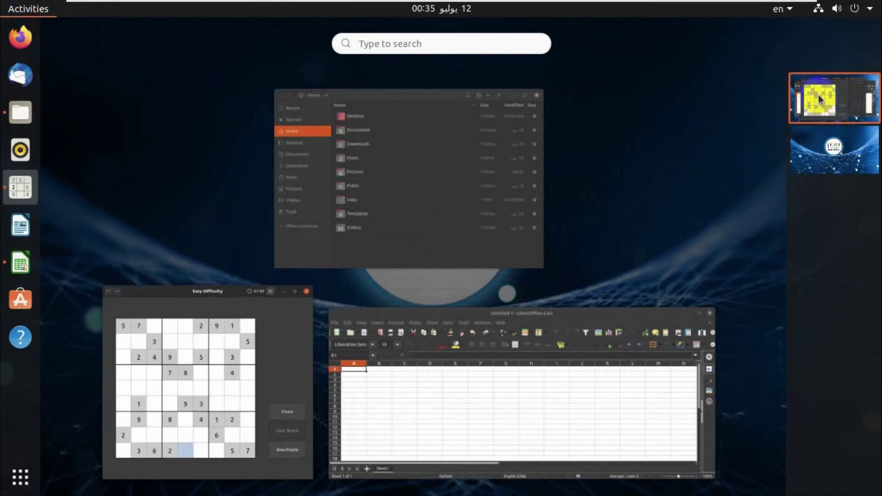
pyautogui.click(830, 151)
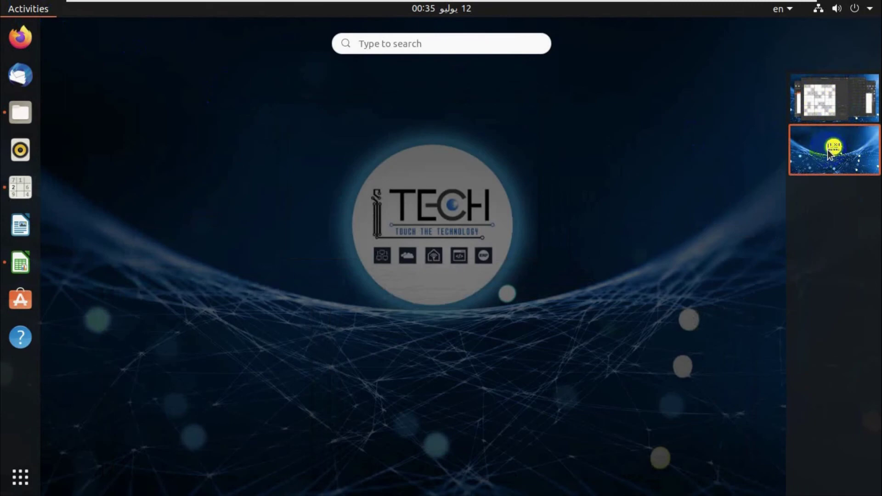
pyautogui.click(828, 108)
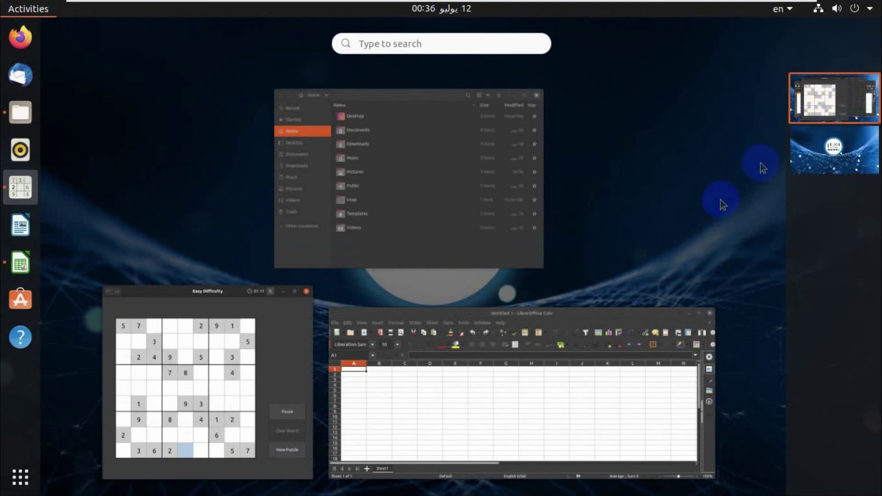
pyautogui.click(317, 336)
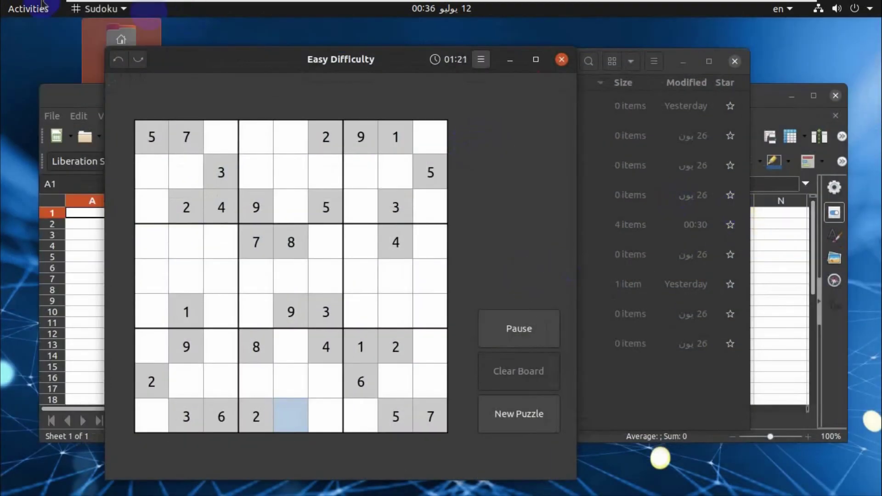
# In the Activities overview, move Sudoku to the second workspace and Files to the third, and return to Calc on the first
pyautogui.press('super')
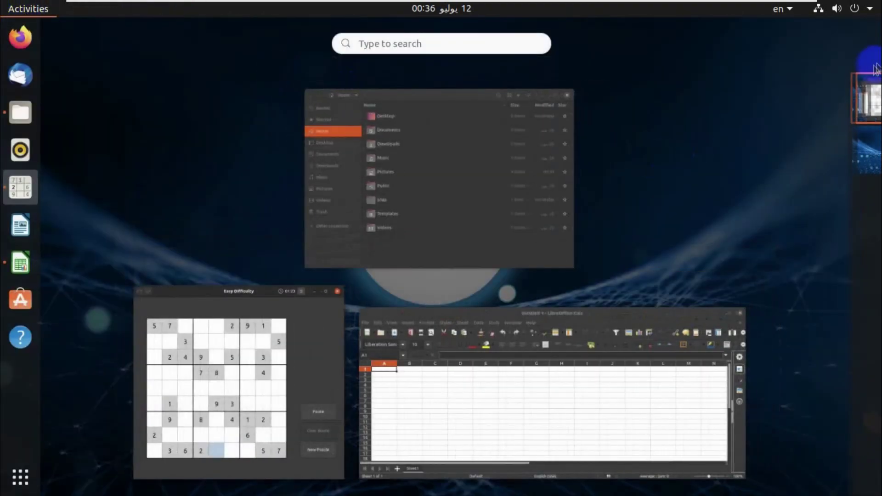
pyautogui.moveTo(830, 112); pyautogui.dragTo(834, 166)
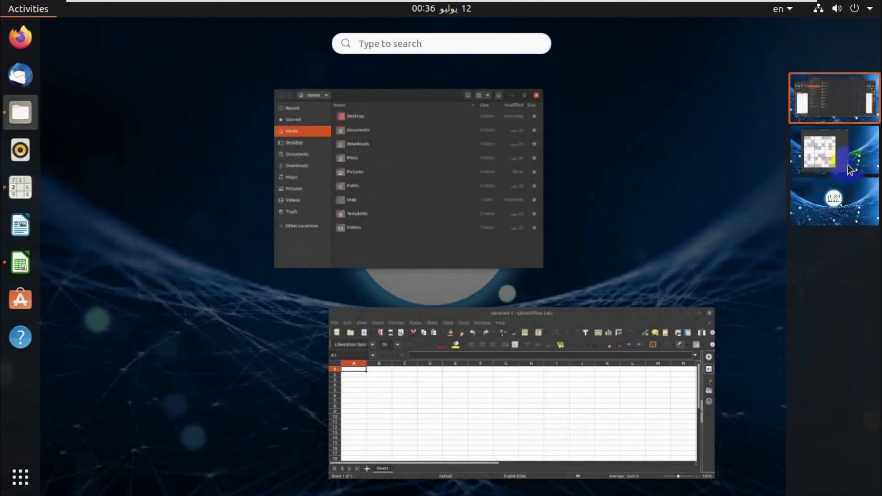
pyautogui.click(834, 113)
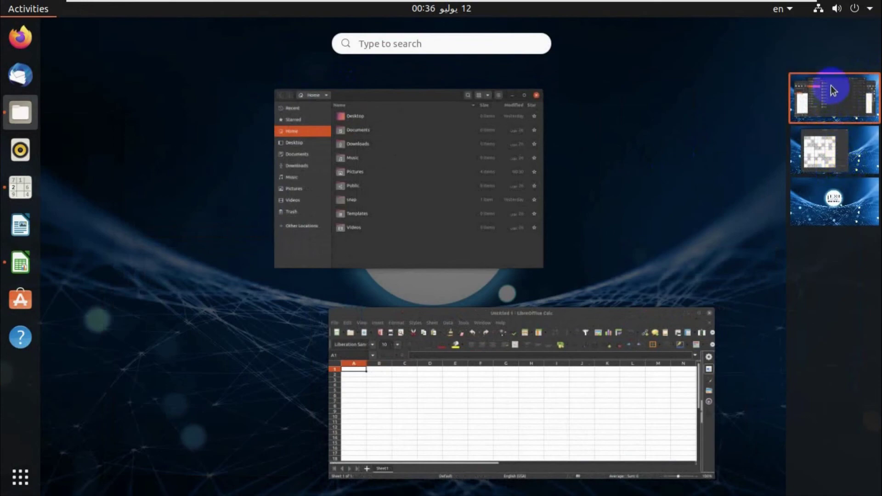
pyautogui.moveTo(831, 85); pyautogui.dragTo(828, 206)
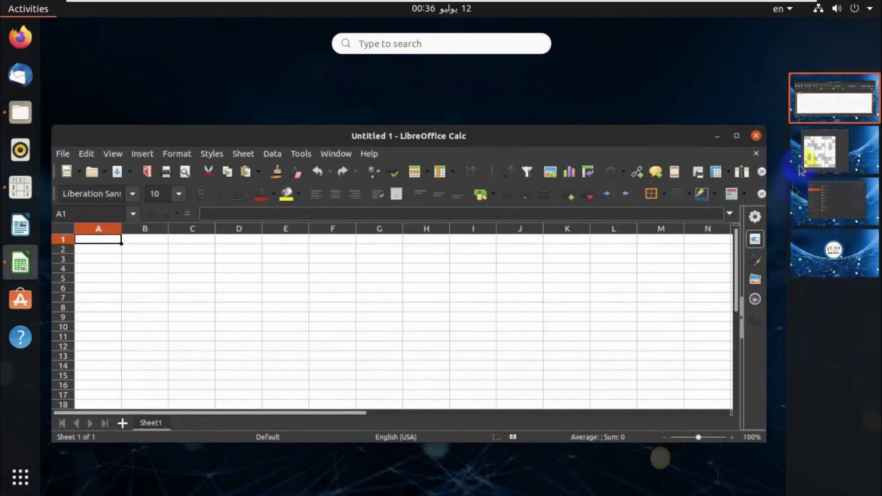
pyautogui.click(822, 103)
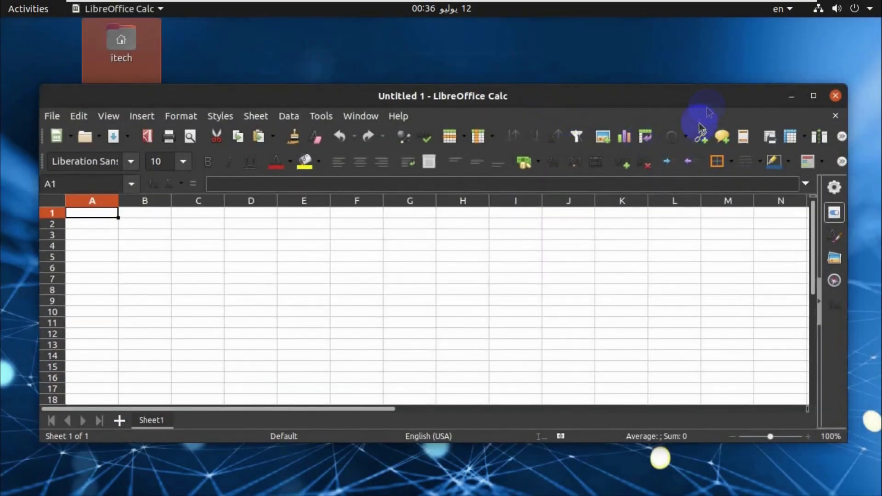
# Maximize the LibreOffice Calc window and switch to the Sudoku workspace through the Activities overview
pyautogui.click(813, 96)
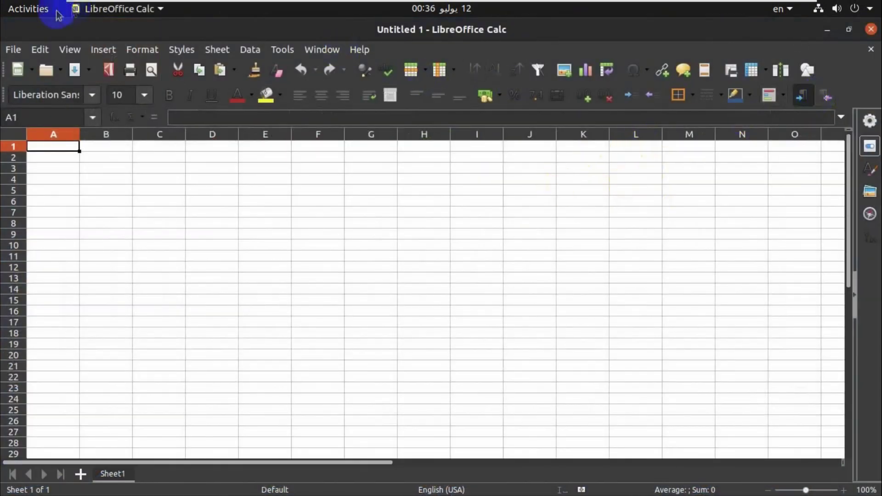
pyautogui.click(25, 8)
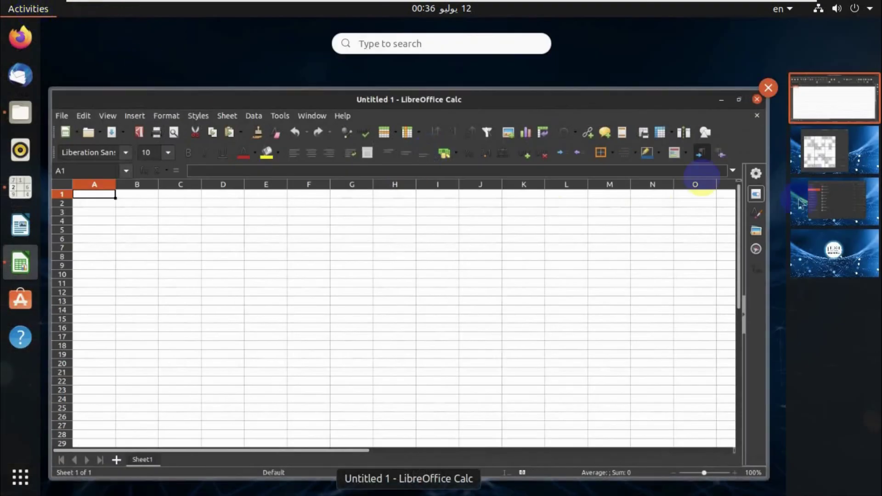
pyautogui.click(830, 158)
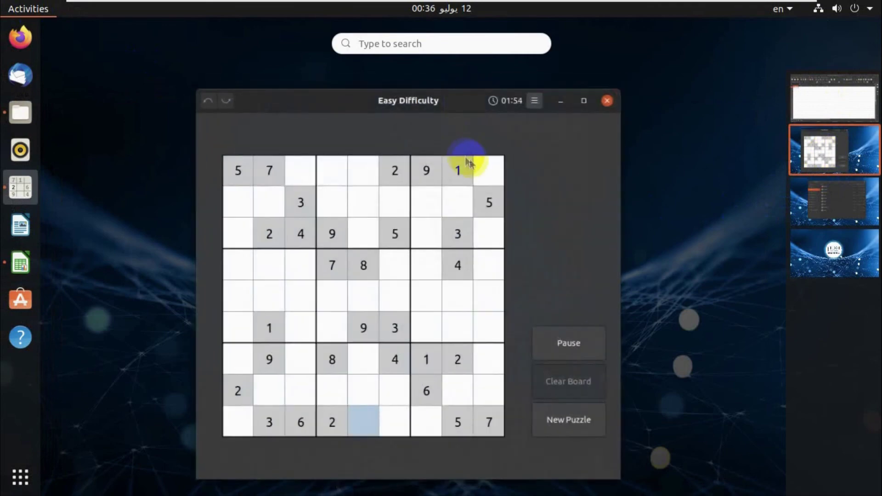
pyautogui.click(466, 167)
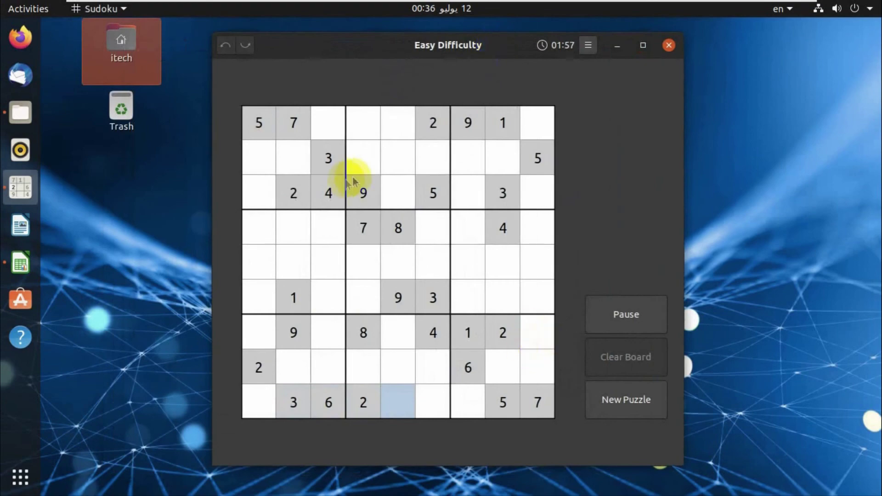
pyautogui.click(13, 8)
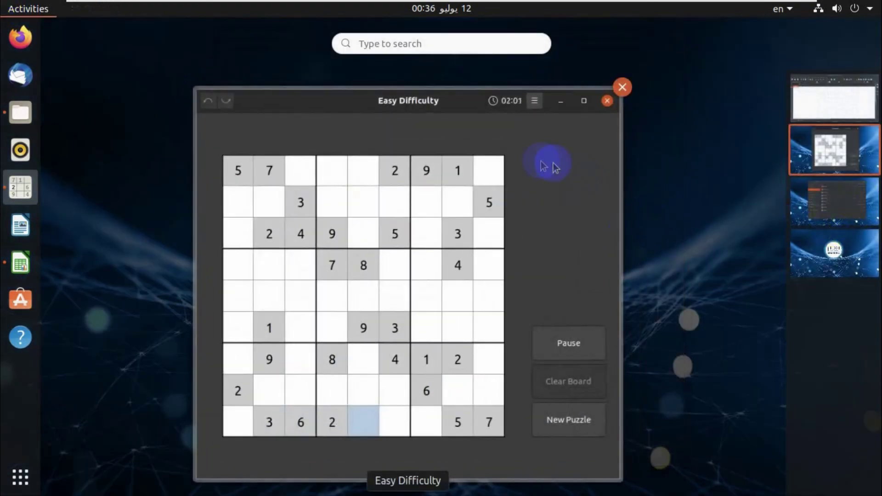
pyautogui.click(366, 131)
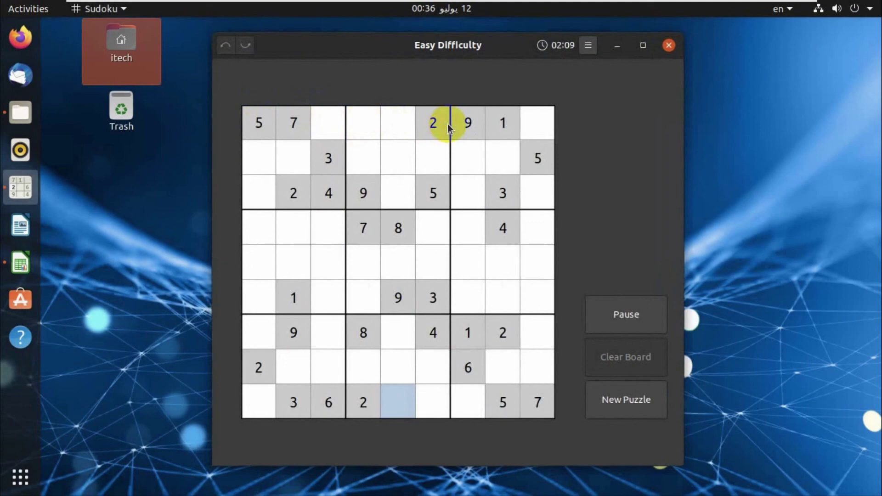
# Use the application switcher to go from Sudoku to Calc, back to Sudoku, and on to the Files window across workspaces
pyautogui.hotkey('alt', 'Tab')
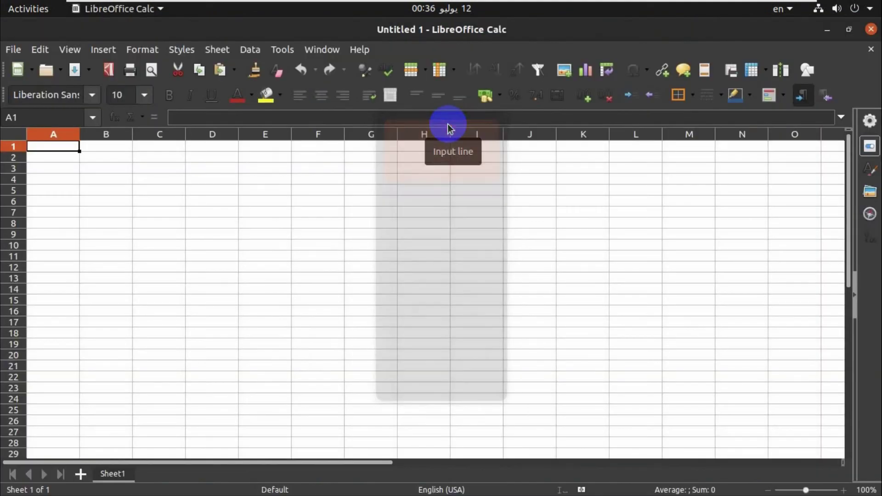
pyautogui.hotkey('alt', 'Tab')
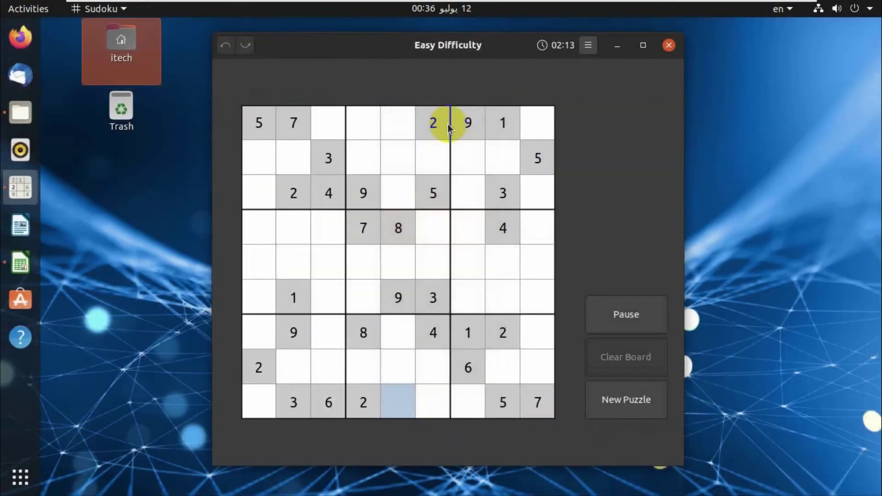
pyautogui.hotkey('alt', 'Tab')
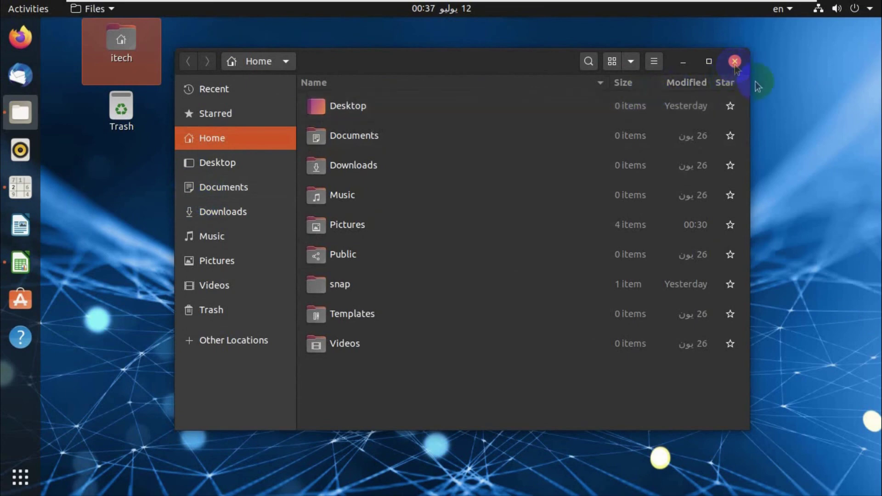
# Open a terminal from the desktop's context options and move its window lower so it partly overlaps the Files window
pyautogui.rightClick(797, 141)
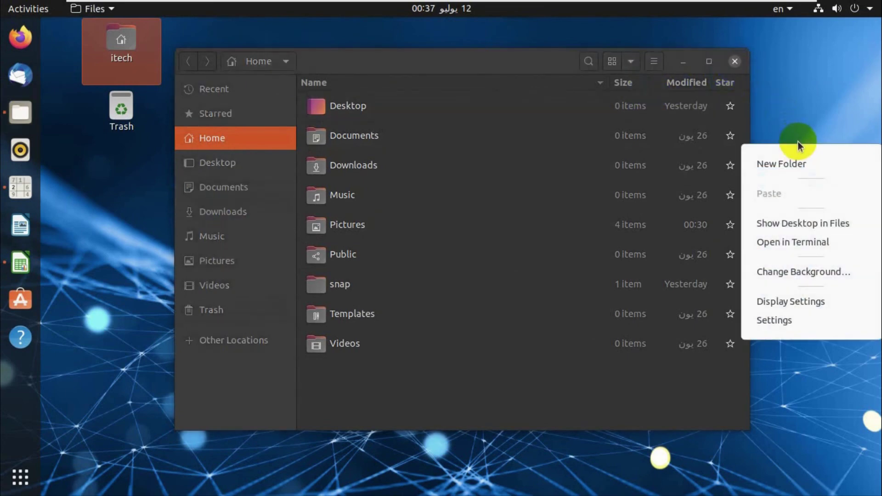
pyautogui.click(794, 242)
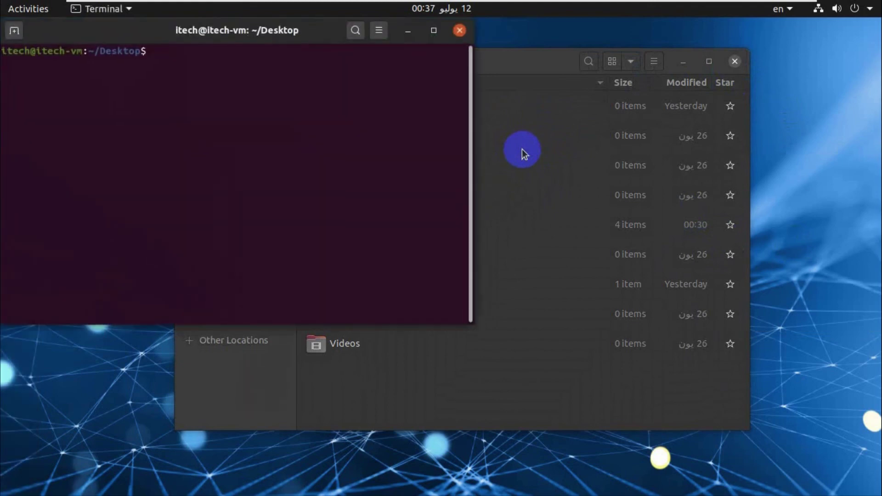
pyautogui.moveTo(326, 37); pyautogui.dragTo(386, 167)
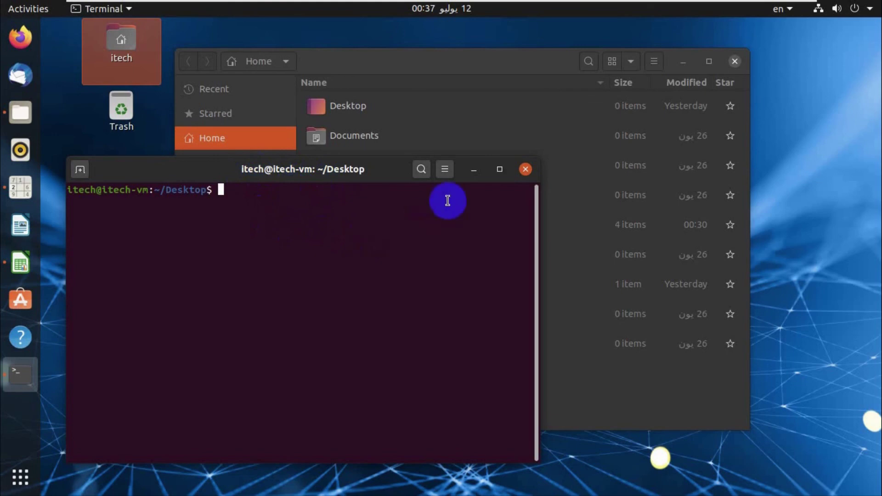
# Minimize the Ubuntu virtual machine to reach the Windows host desktop and show the hidden notification area icons
pyautogui.moveTo(798, 5)
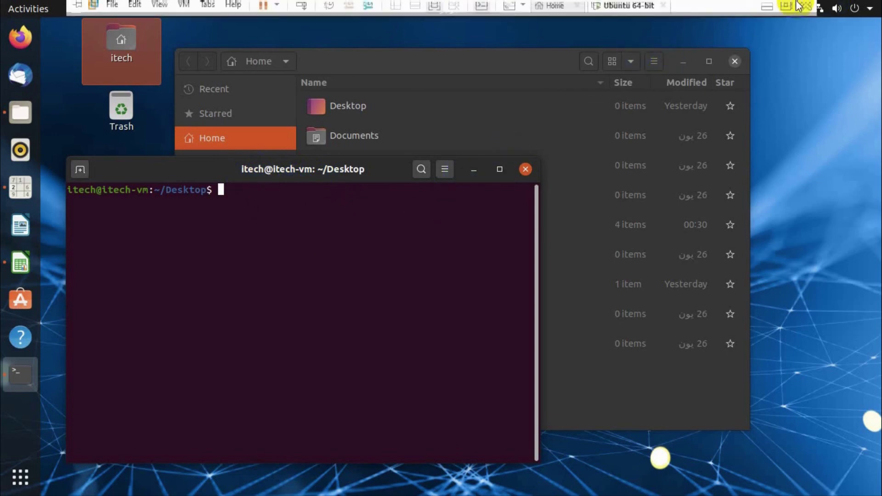
pyautogui.click(773, 12)
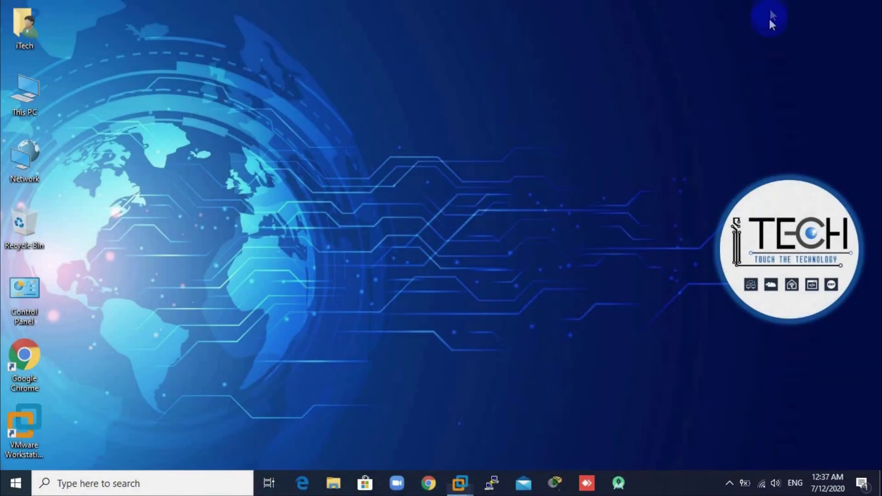
pyautogui.click(729, 484)
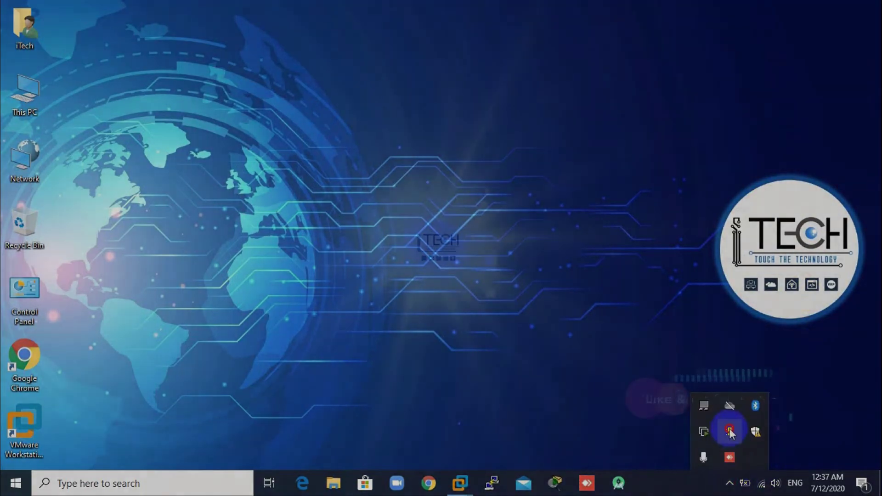